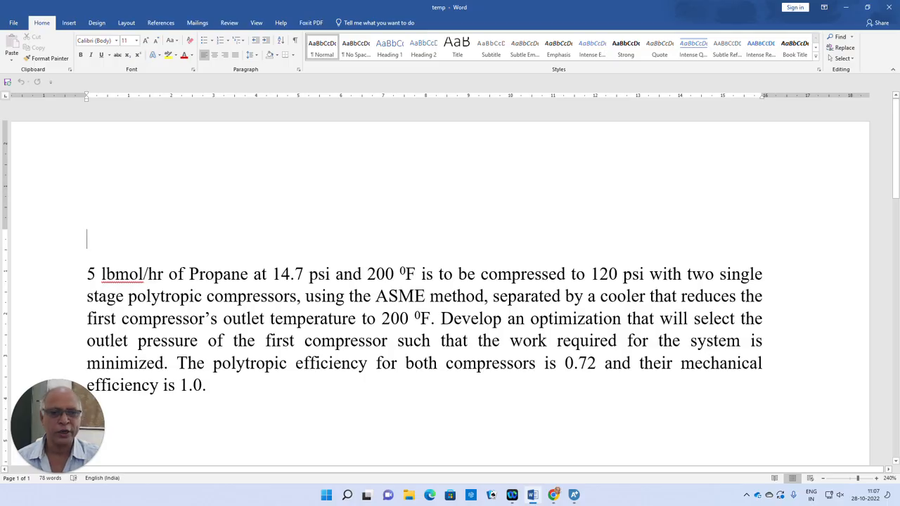
Switch to Aspen Plus, maximize its window, and add PROPANE to the component list.
left_click(214, 273)
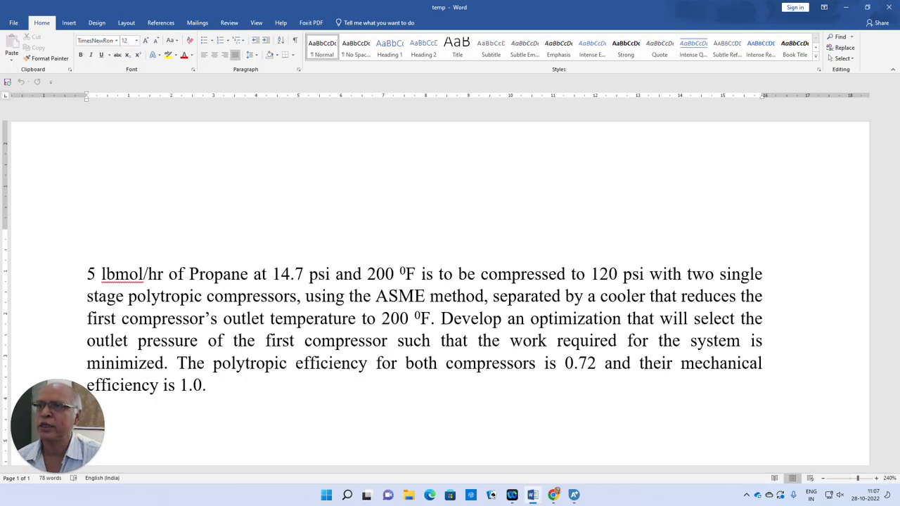
left_click(574, 495)
left_click_drag(373, 104, 461, 19)
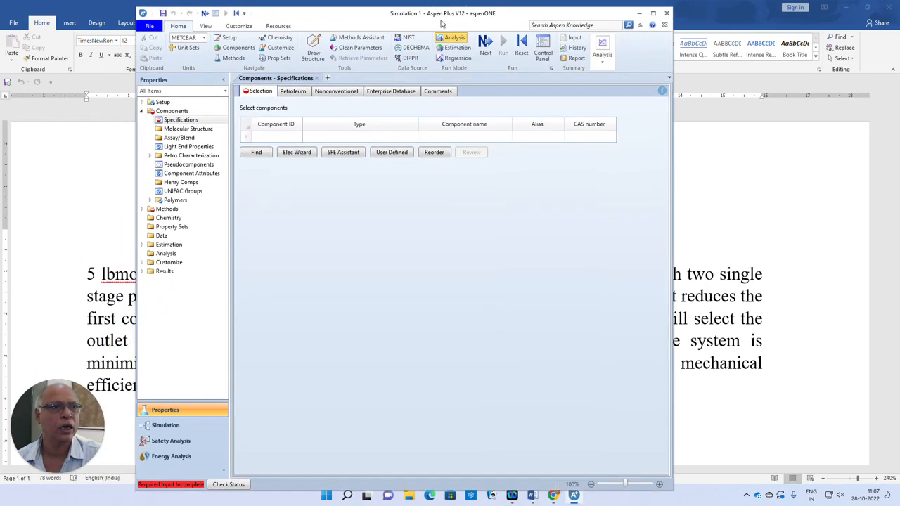
left_click(651, 13)
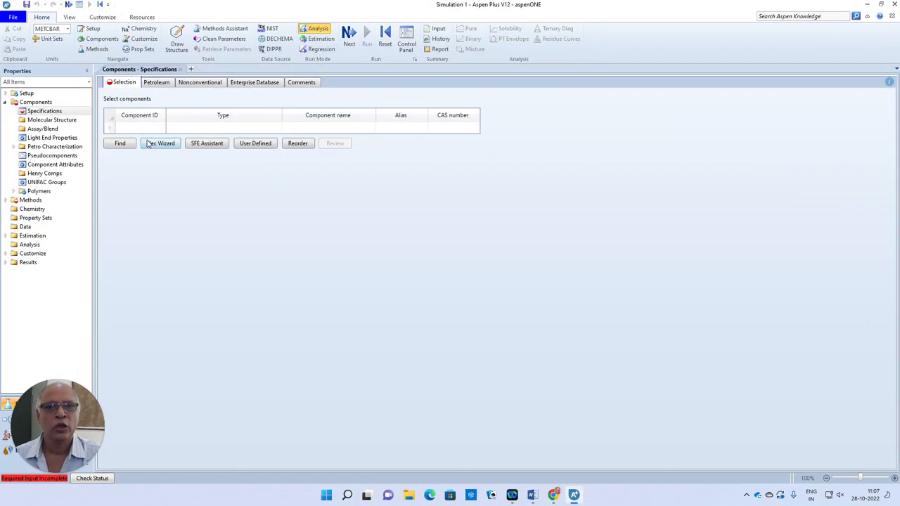
left_click(140, 127)
type("PROPANE")
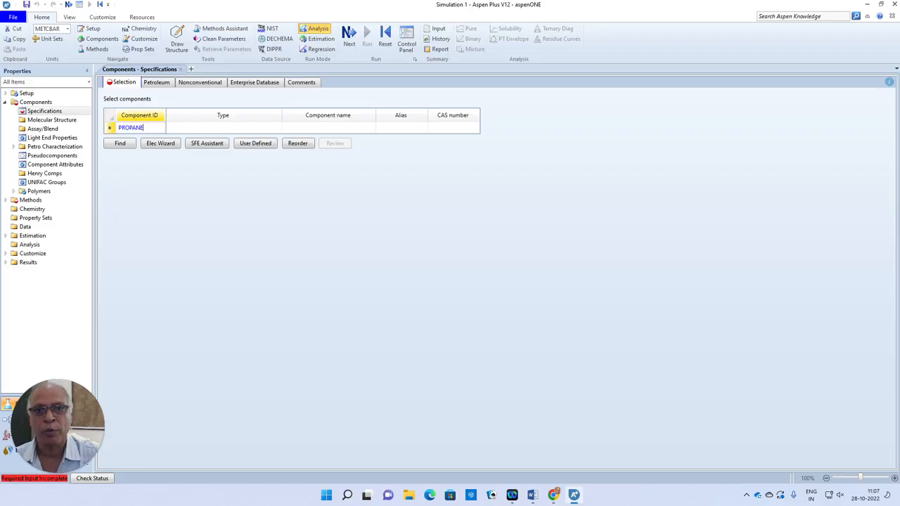
key("Return")
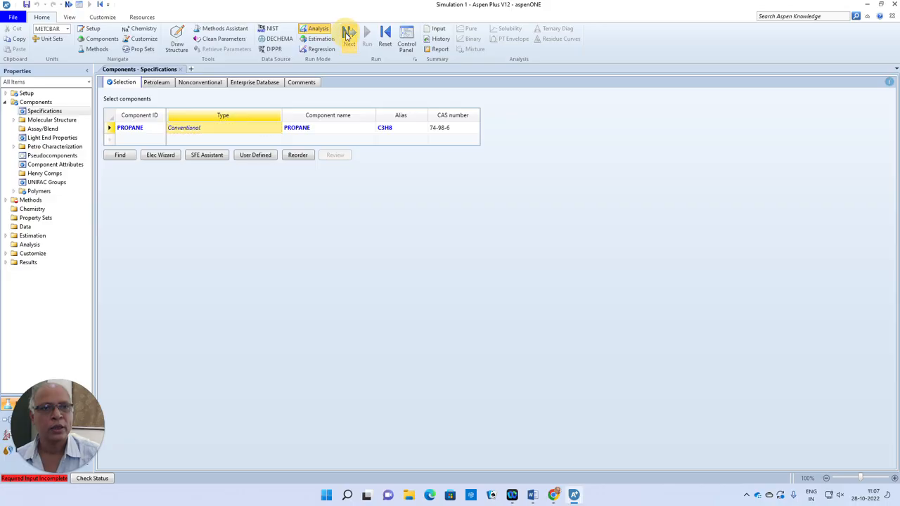
Select PSRK as the property method and continue to the Simulation environment.
left_click(348, 35)
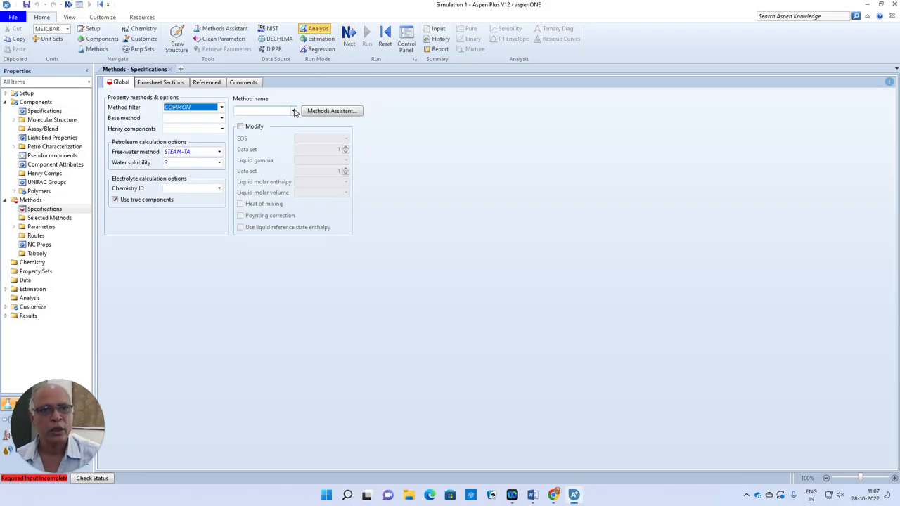
left_click(293, 111)
left_click_drag(295, 140, 290, 199)
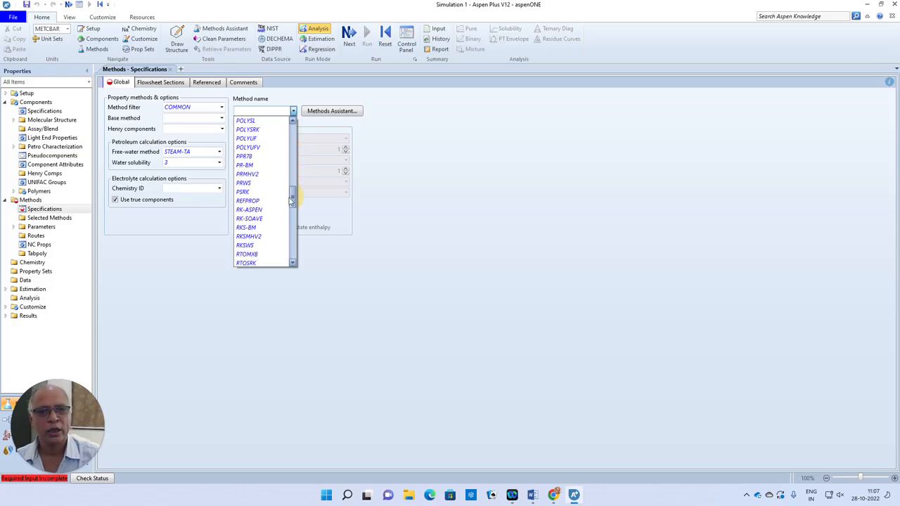
left_click(242, 192)
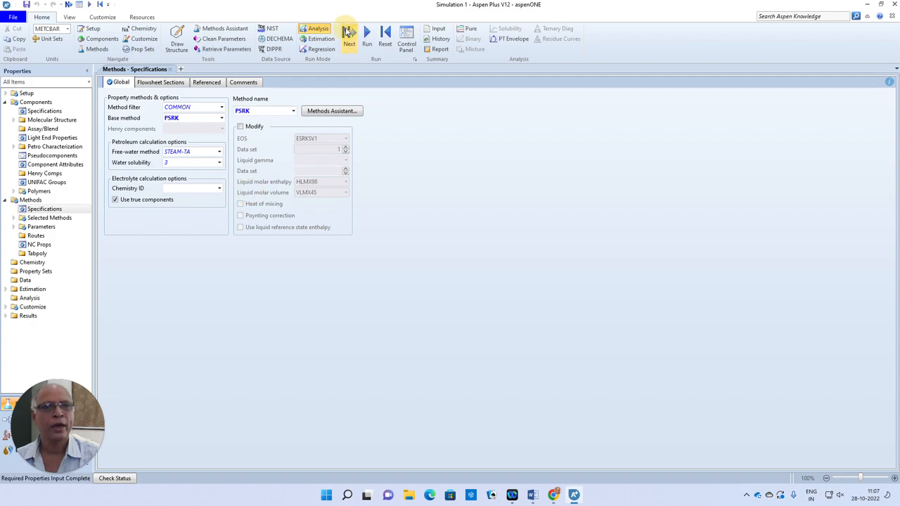
left_click(348, 33)
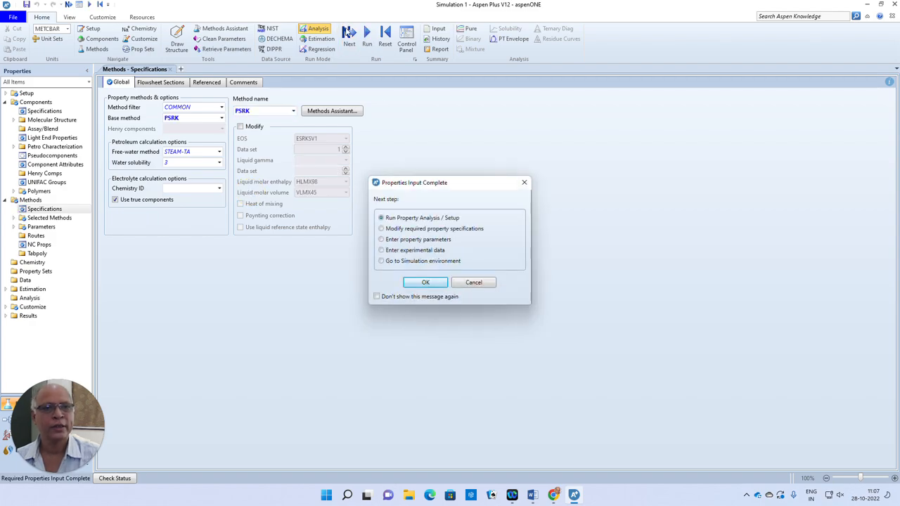
left_click(429, 282)
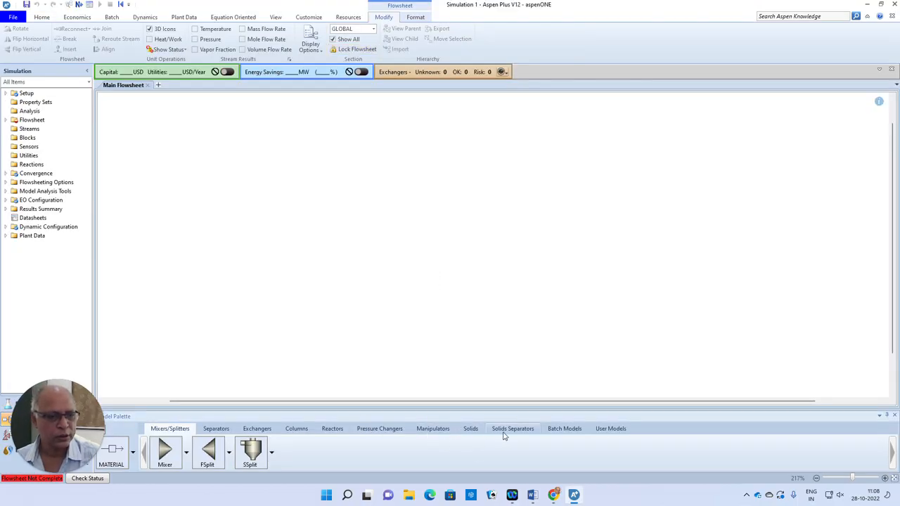
Place two Compr blocks side by side on the main flowsheet, leaving space between them.
left_click(396, 430)
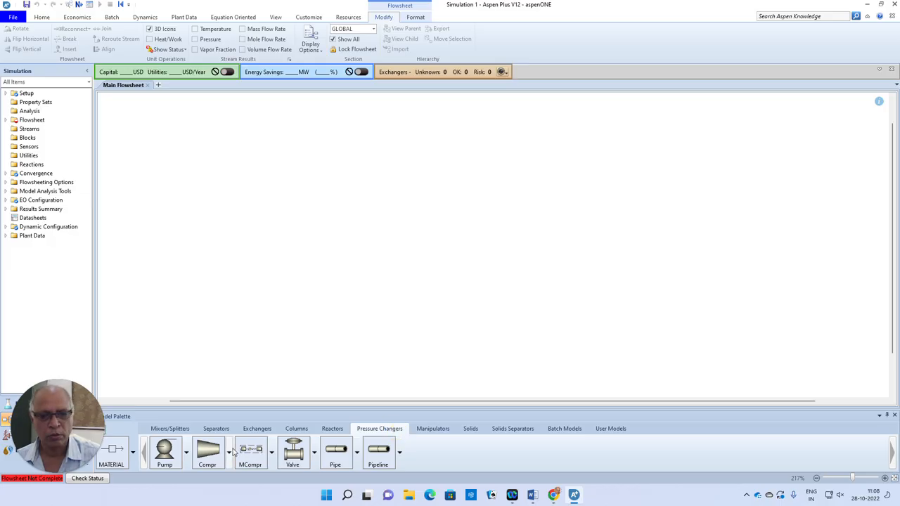
left_click(208, 452)
left_click(286, 226)
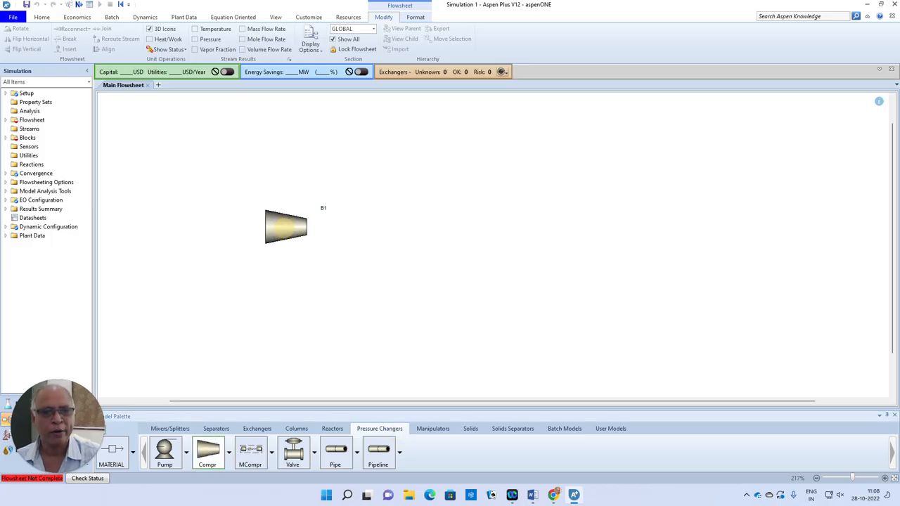
left_click(537, 227)
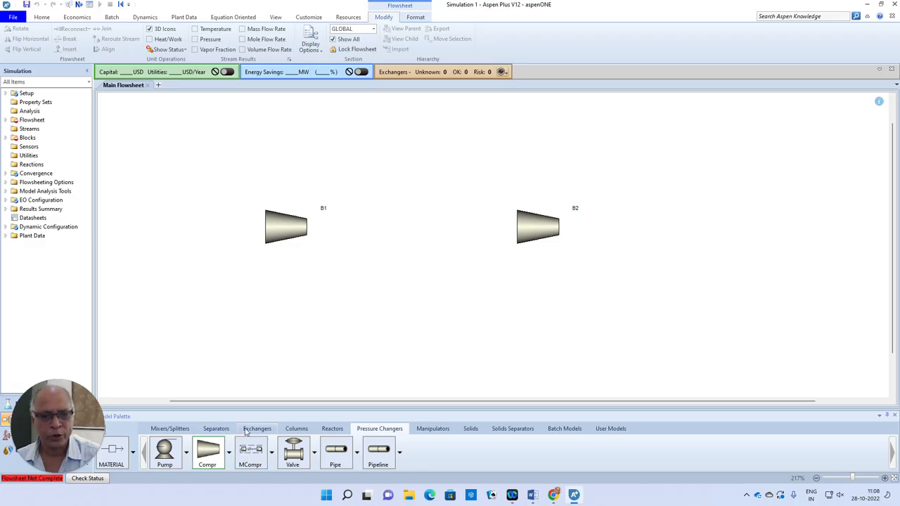
Place a Heater block between the two compressors to act as the intercooler.
left_click(251, 428)
left_click(165, 449)
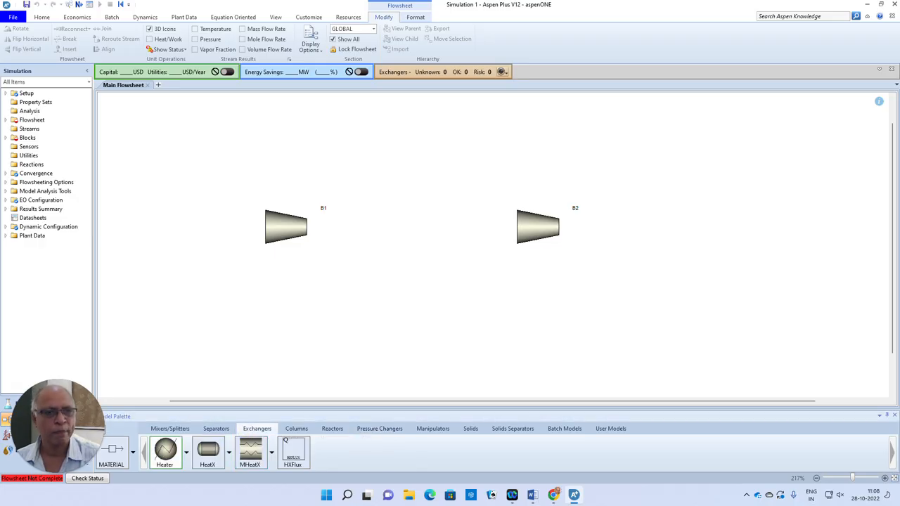
left_click(403, 221)
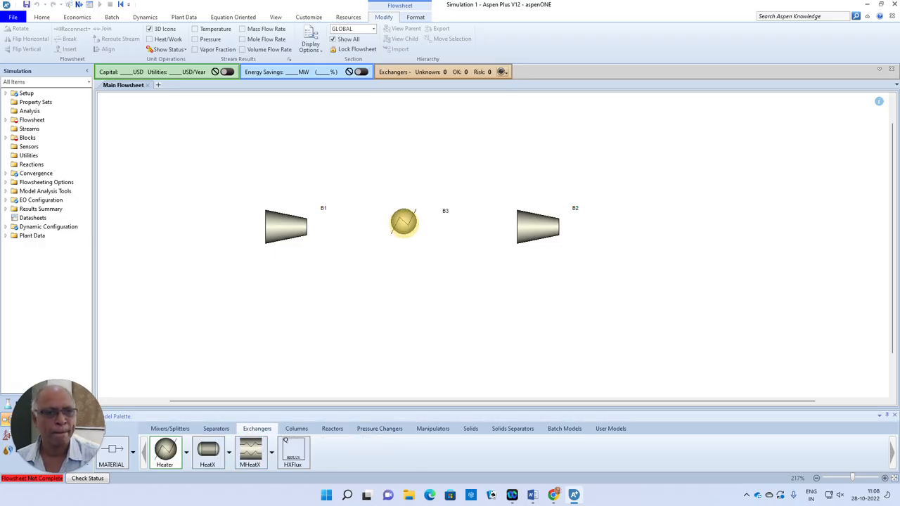
Draw material streams for the first compressor's feed, from it through the heater to the second compressor, and for the final product.
left_click(117, 450)
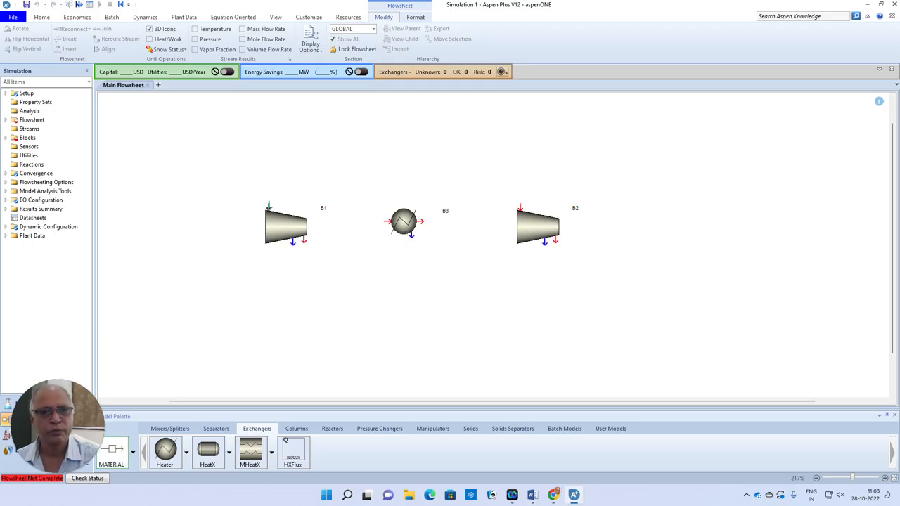
left_click(268, 206)
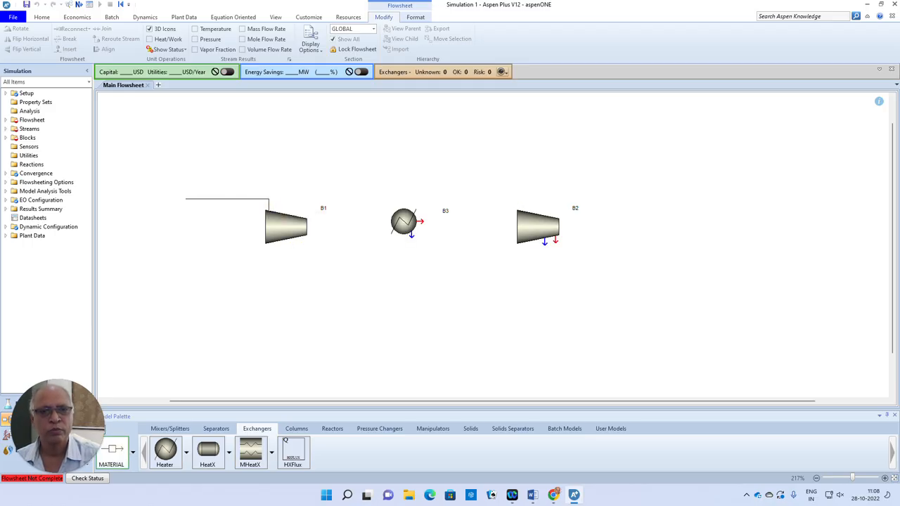
left_click(185, 199)
left_click(301, 241)
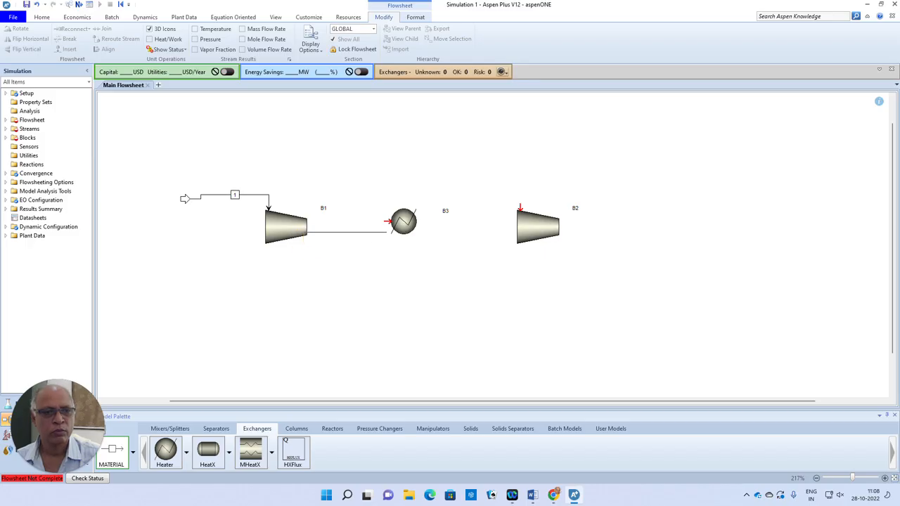
left_click(387, 222)
left_click(424, 222)
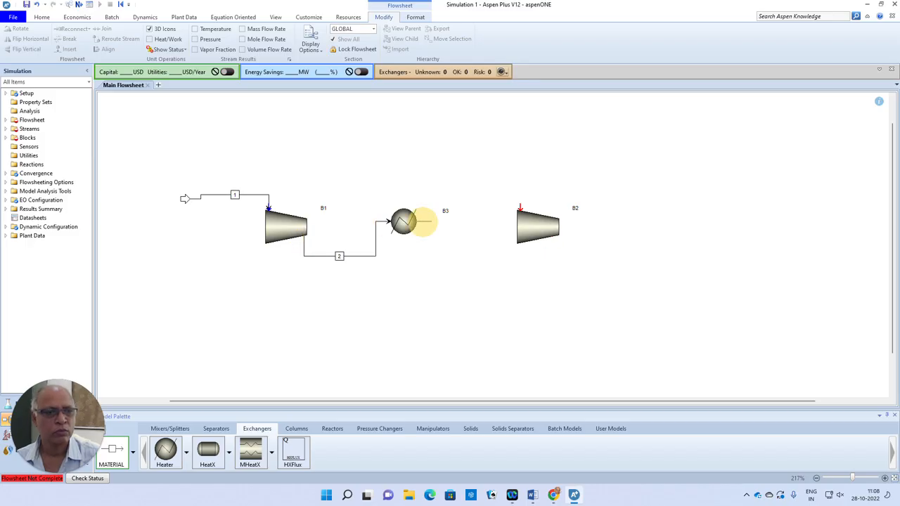
left_click(520, 208)
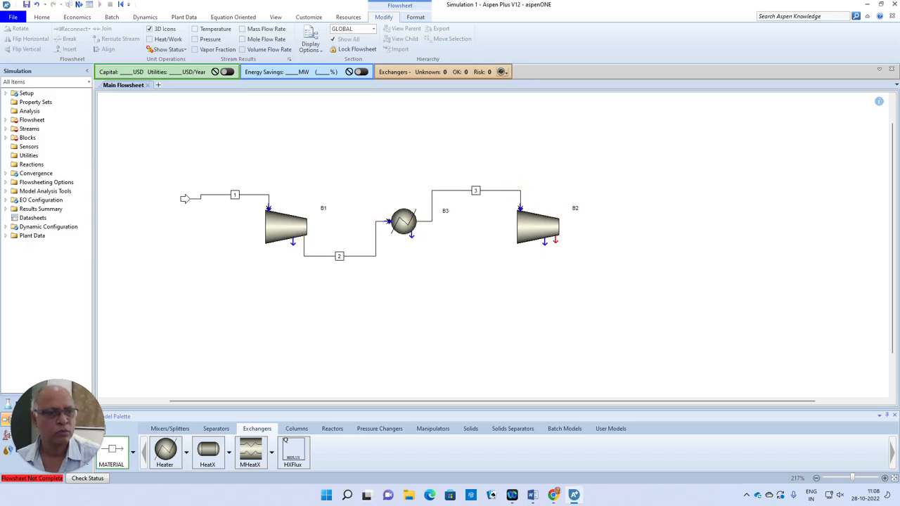
left_click(555, 242)
left_click(643, 254)
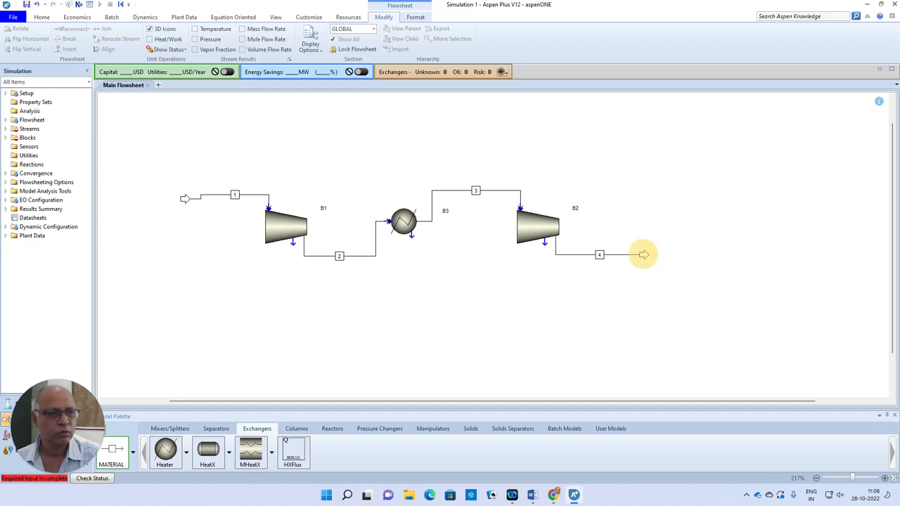
Open the input form of feed stream 1 and change the unit set to ENG.
left_click(78, 6)
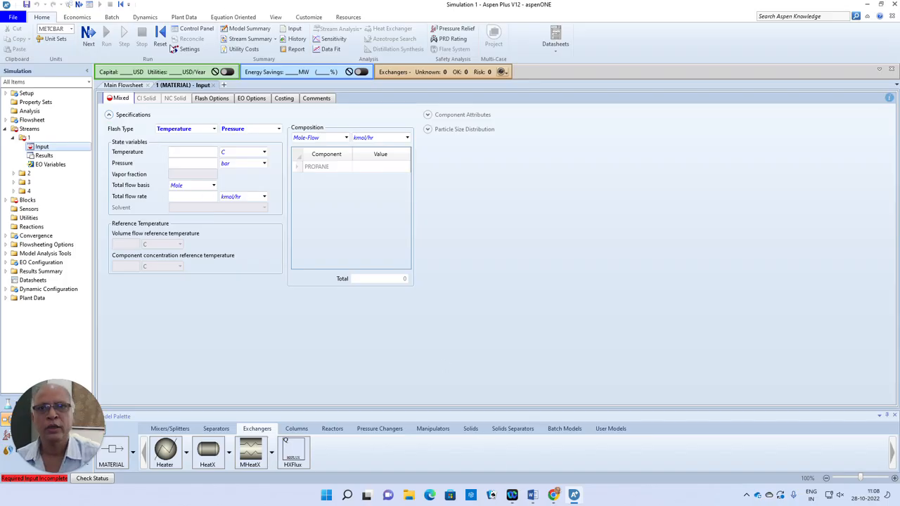
left_click(71, 29)
left_click(55, 39)
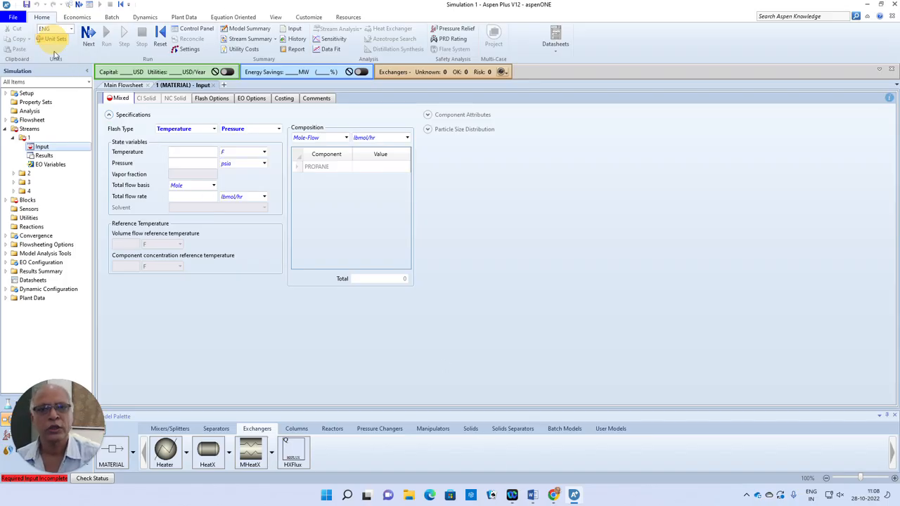
Set the feed stream's temperature to 200 F and its pressure to 14.7 psia.
left_click(214, 152)
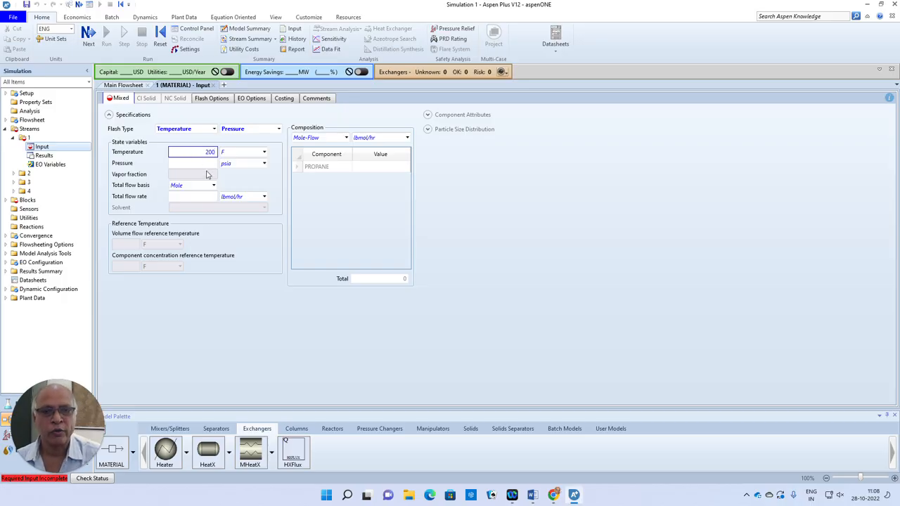
key("Tab")
type("1")
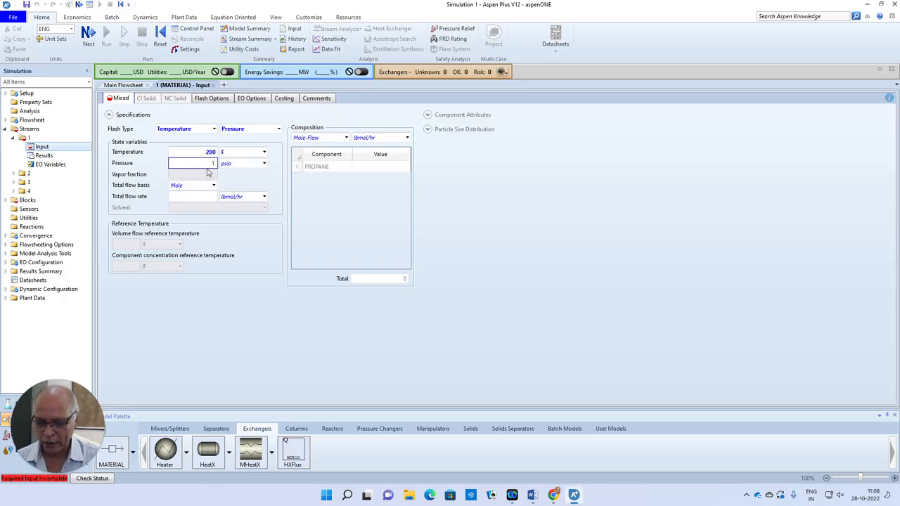
type("4.7")
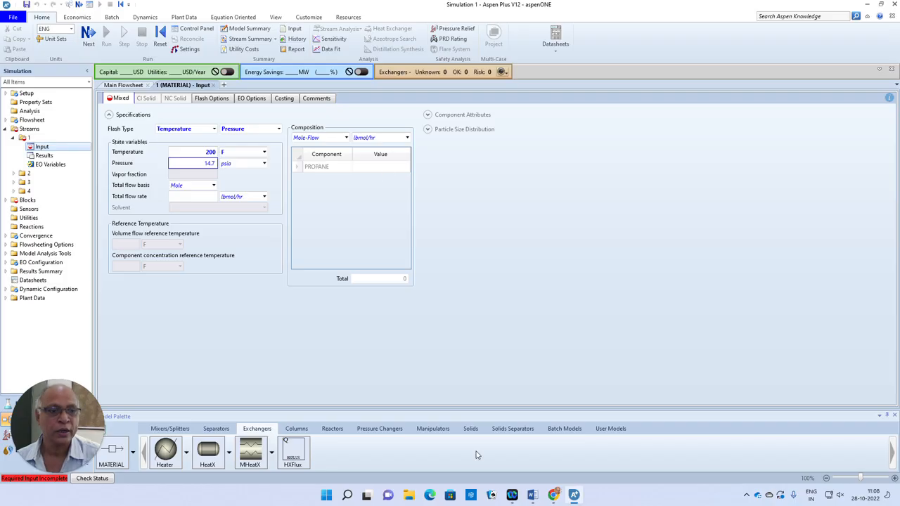
Check the problem statement in Word, then set the feed's propane mole flow to 5 lbmol/hr in Aspen Plus.
left_click(532, 494)
left_click(536, 498)
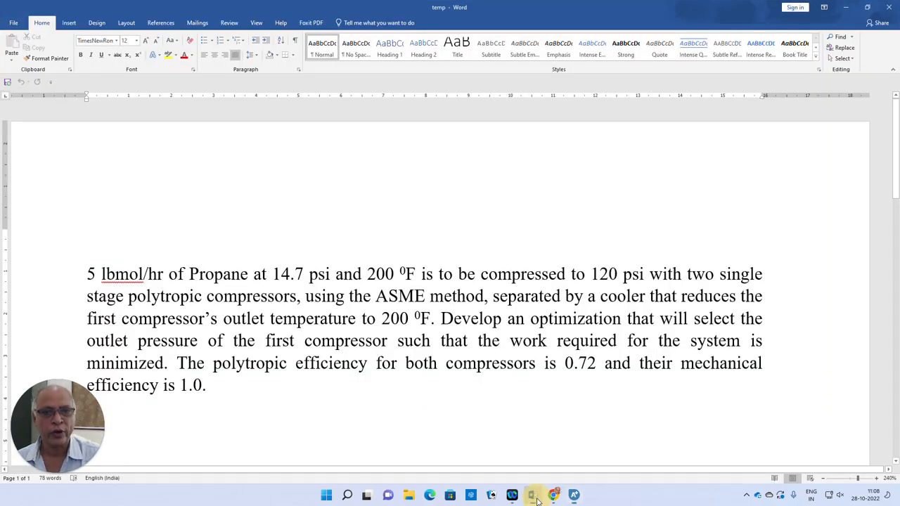
left_click(373, 170)
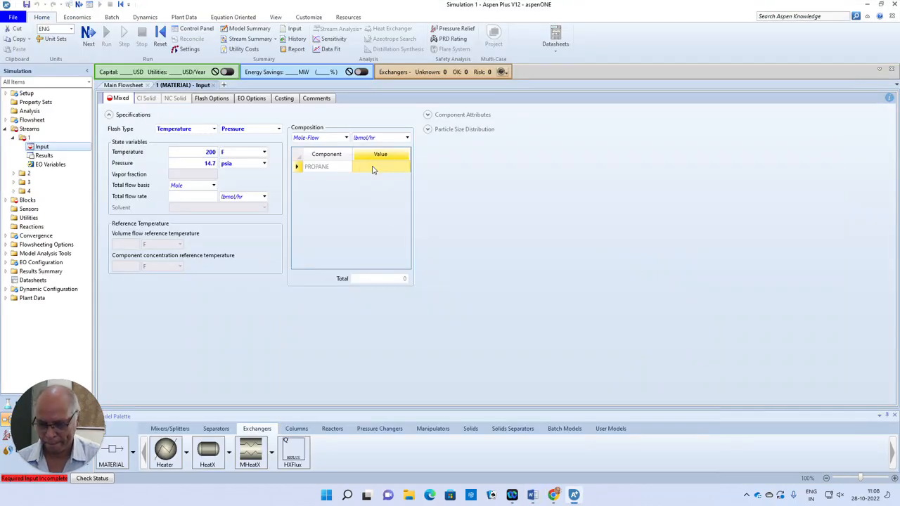
type("5")
key("Return")
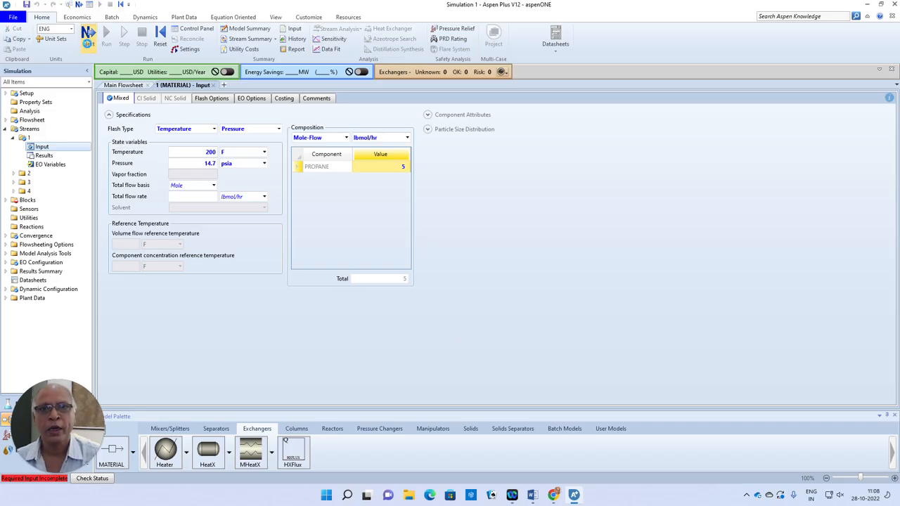
Set compressor B1 to Isentropic using ASME method, with an isentropic efficiency of 0.71 and a mechanical efficiency of 1.
key("F4")
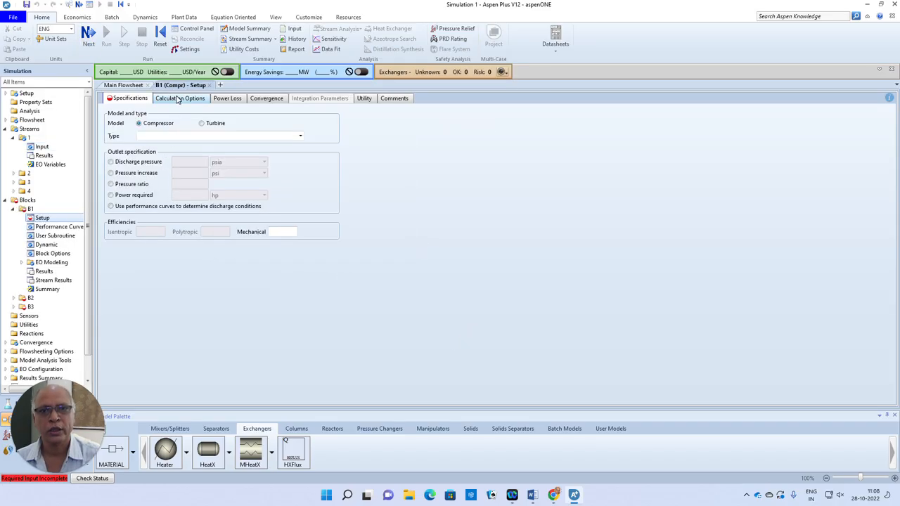
left_click(300, 135)
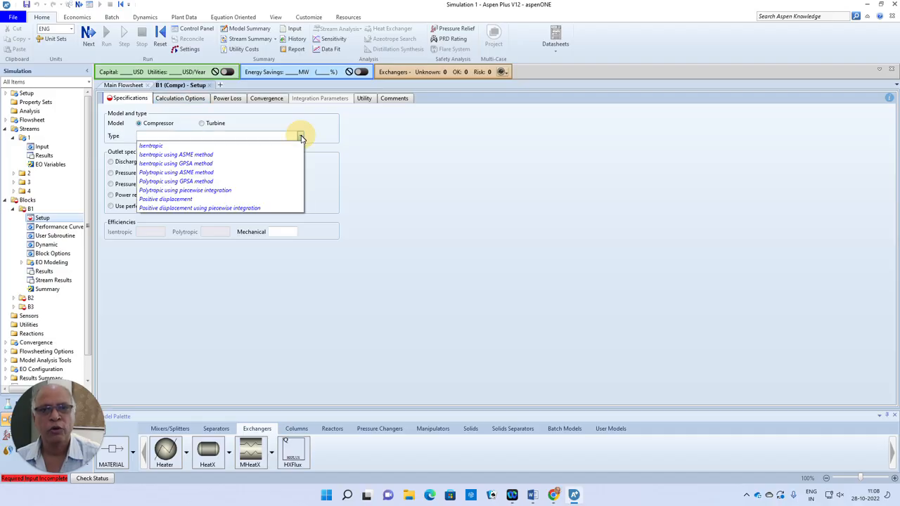
left_click(227, 155)
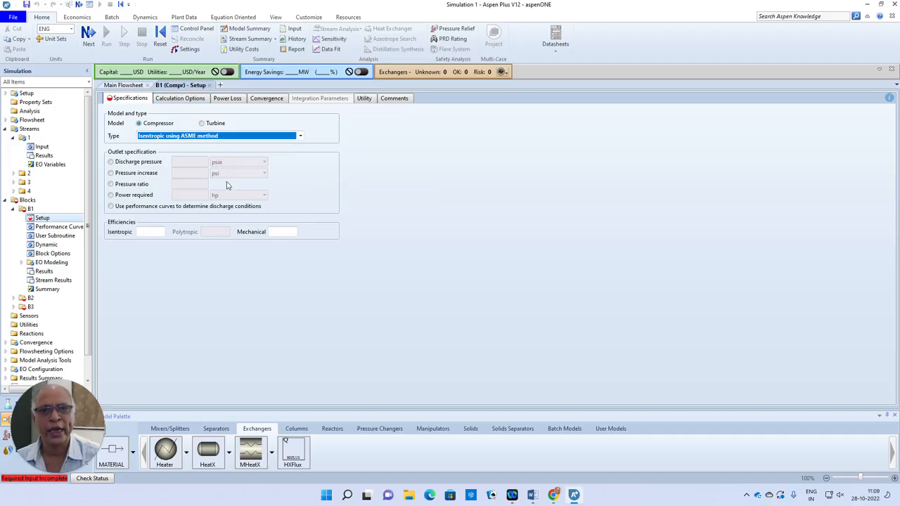
left_click(149, 232)
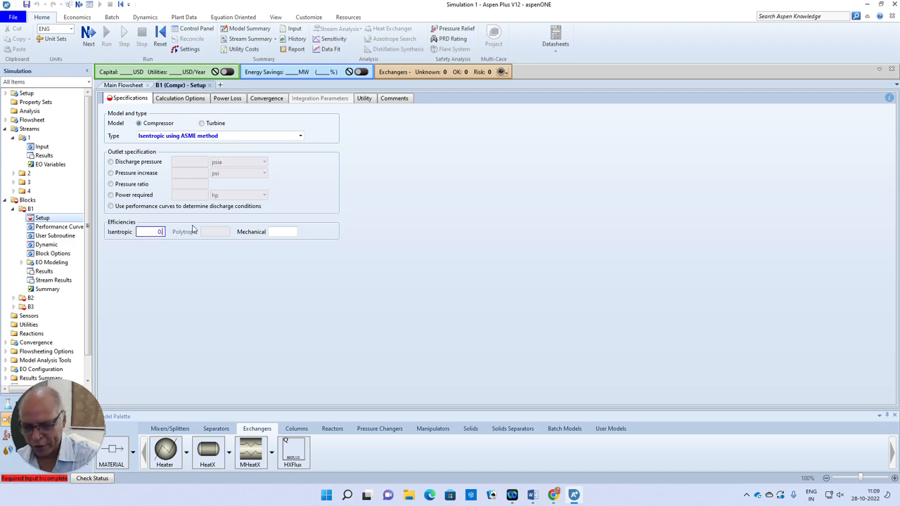
left_click(277, 232)
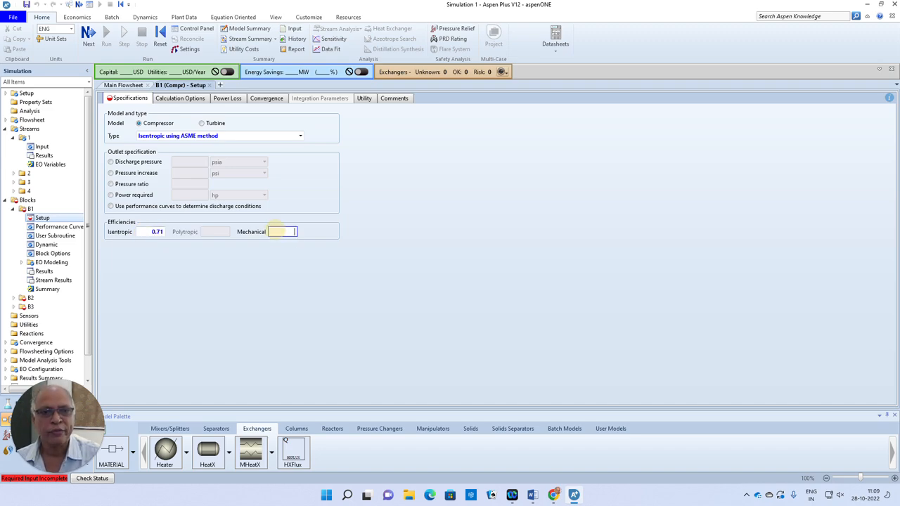
type("1")
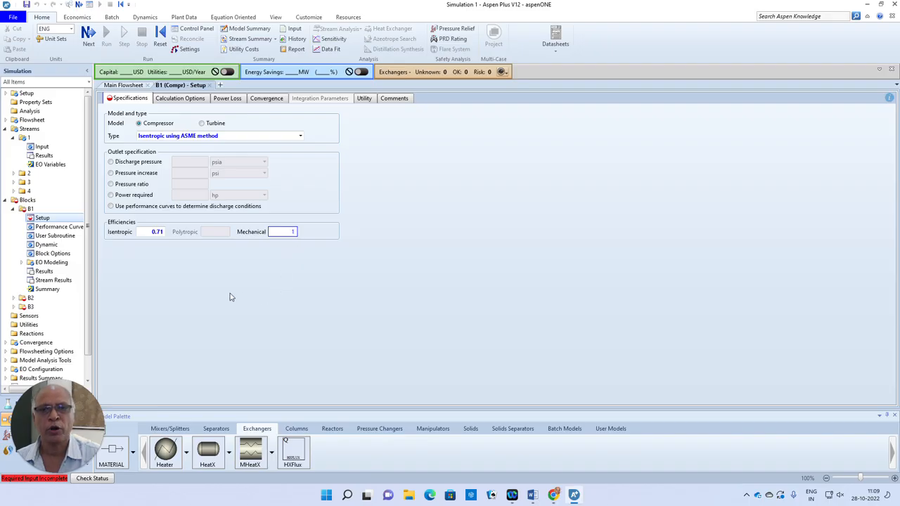
Specify compressor B1's outlet by discharge pressure and set it to 50 psia.
left_click(111, 163)
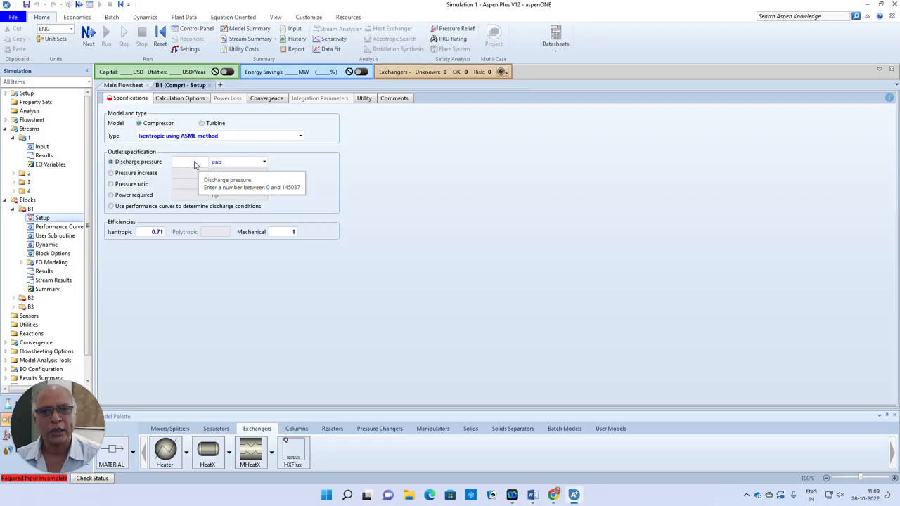
left_click(195, 163)
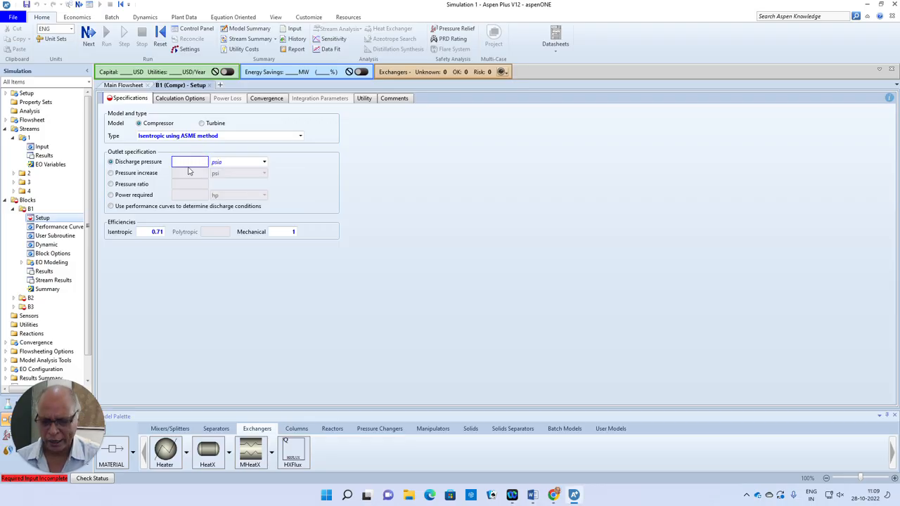
type("50")
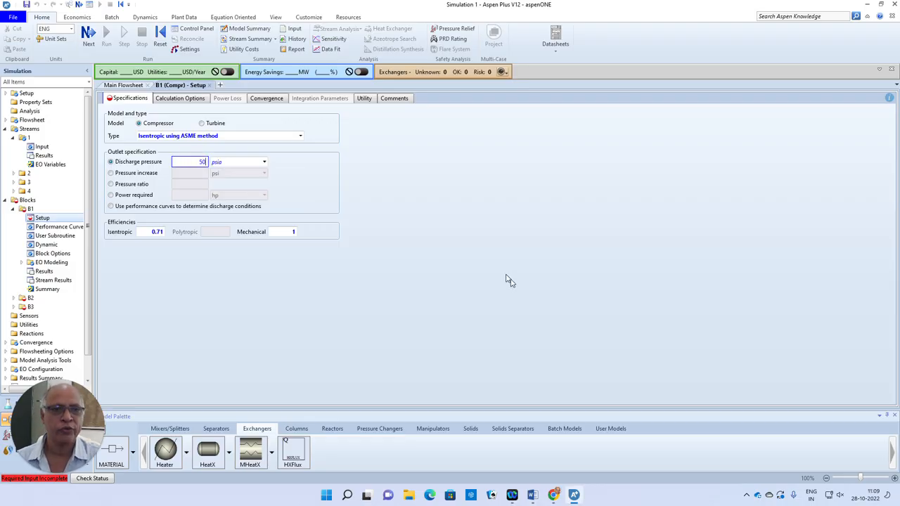
left_click(504, 277)
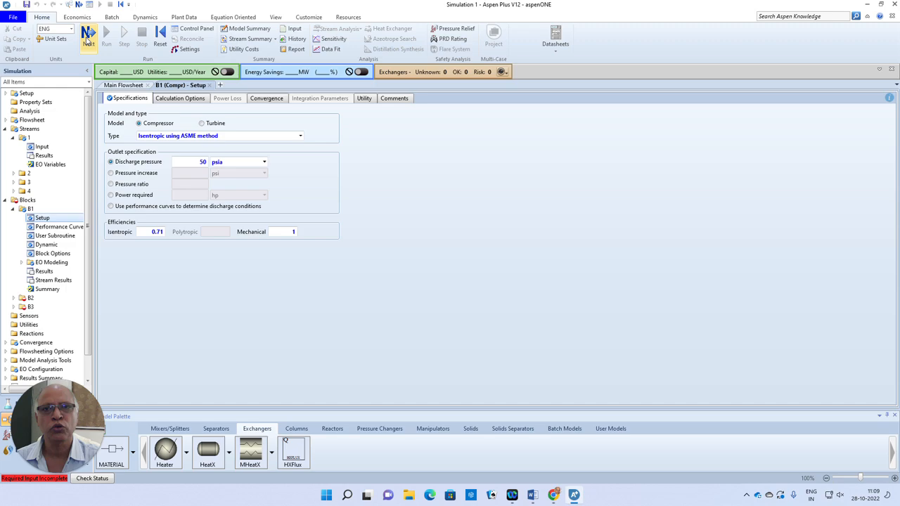
Set compressor B2 to Isentropic using ASME method, with an isentropic efficiency of 0.72 and a mechanical efficiency of 1.
left_click(88, 39)
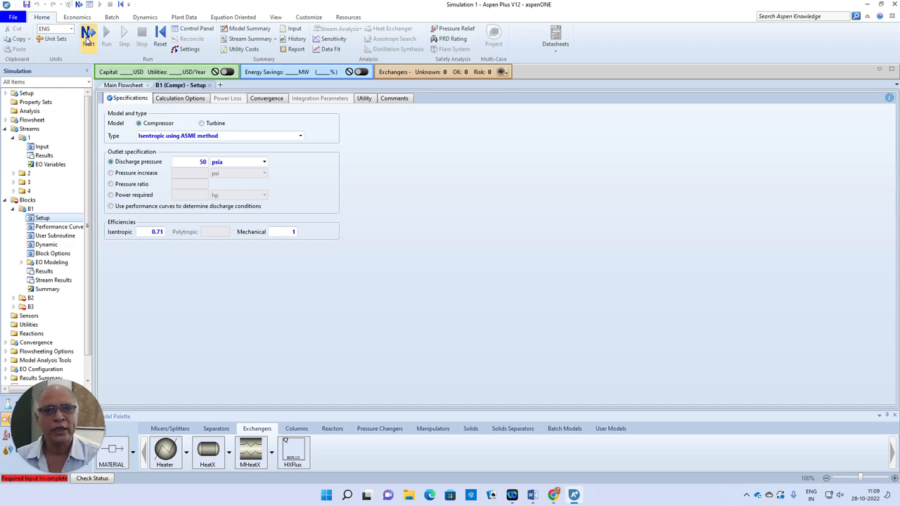
left_click(300, 136)
left_click(195, 155)
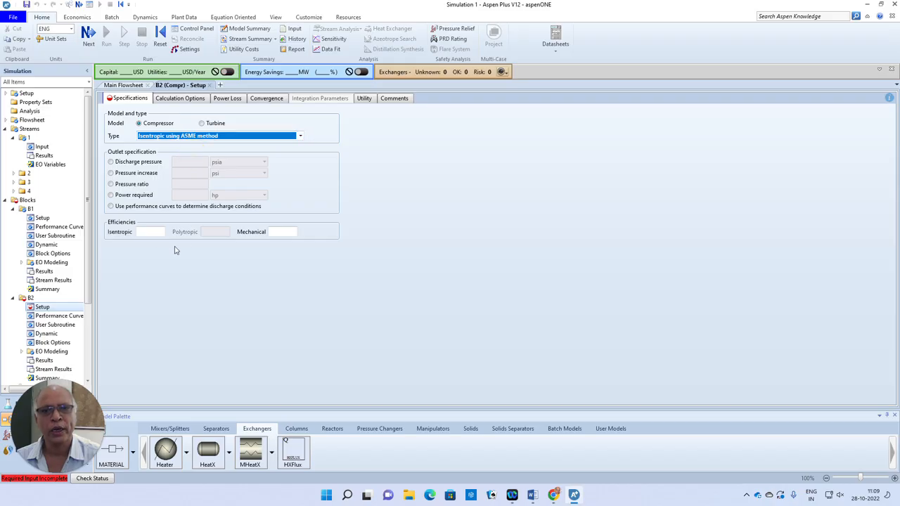
left_click(153, 232)
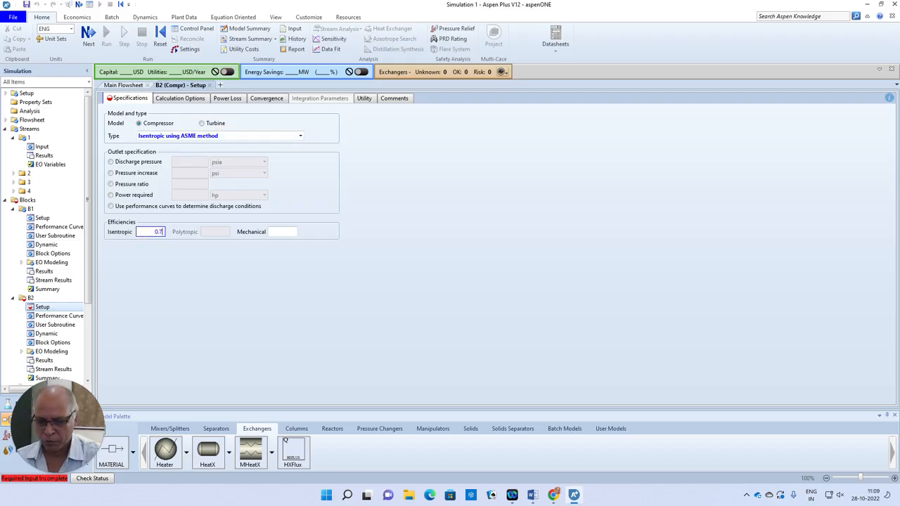
left_click(282, 232)
type("1")
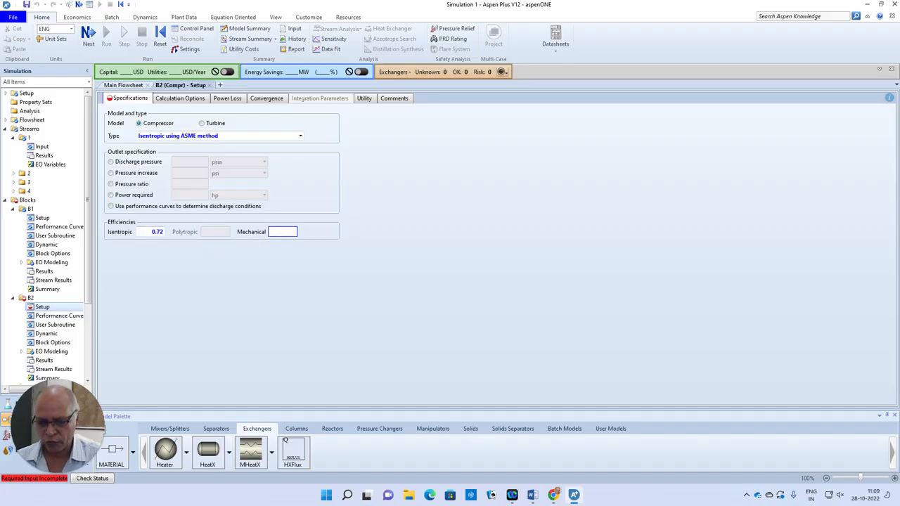
left_click(381, 295)
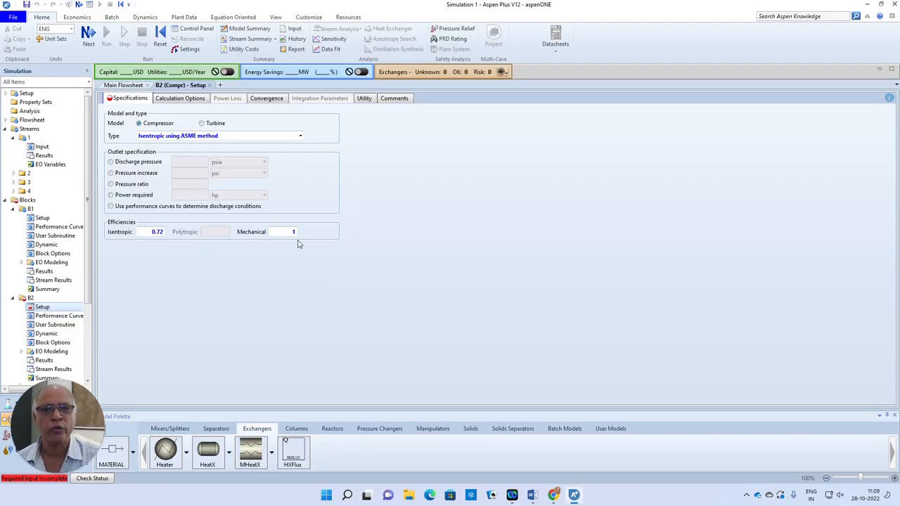
Specify compressor B2's outlet by discharge pressure and set it to 120 psia.
left_click(111, 162)
left_click(184, 163)
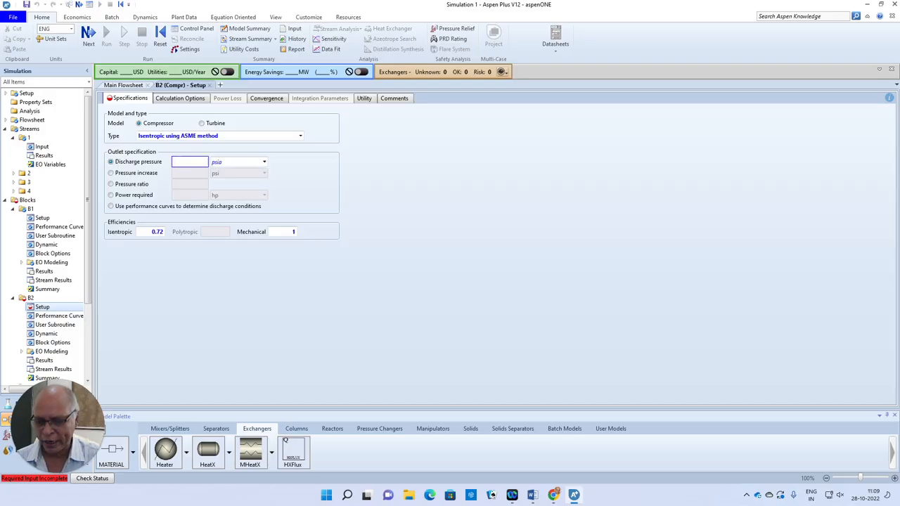
type("120")
left_click(442, 275)
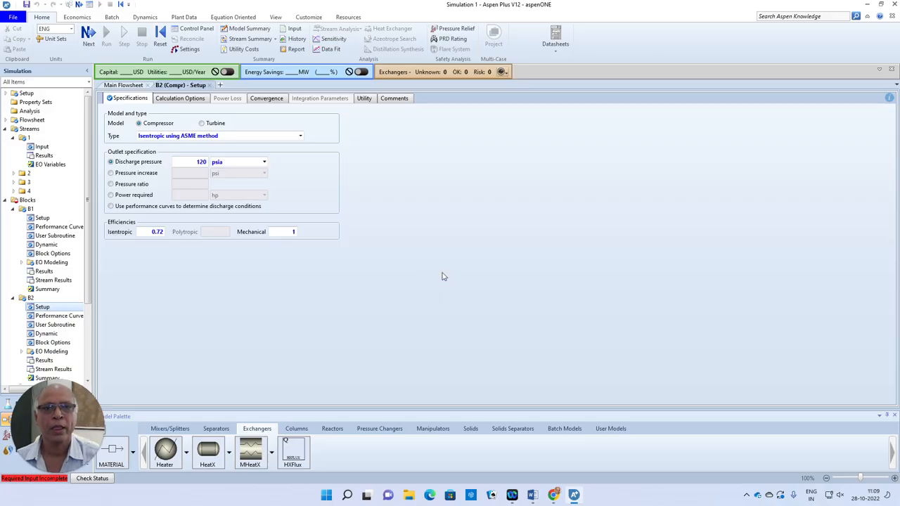
Set heater B3's temperature to 200 F and its pressure to 0 psia.
left_click(88, 35)
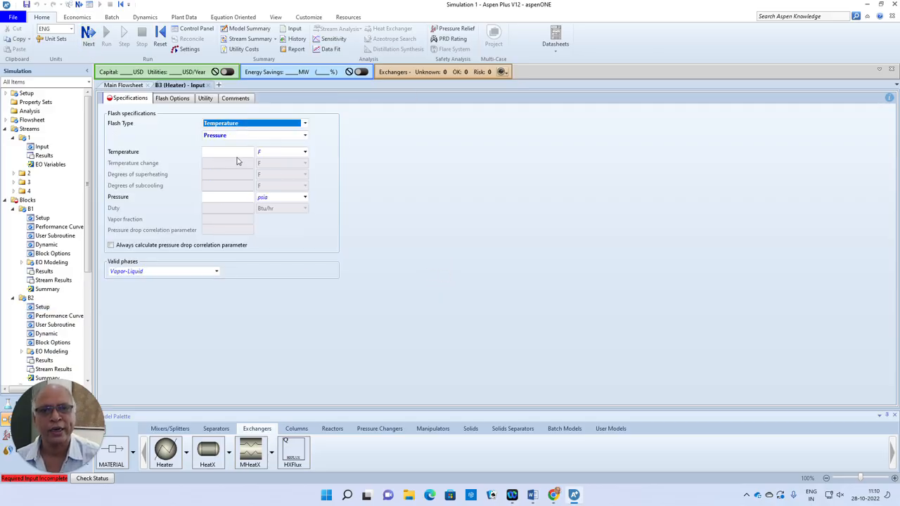
left_click(235, 152)
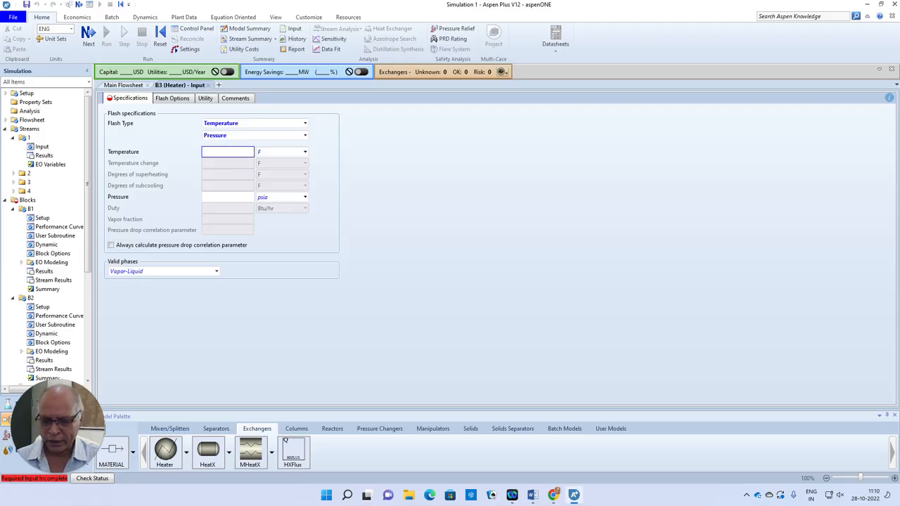
left_click(247, 200)
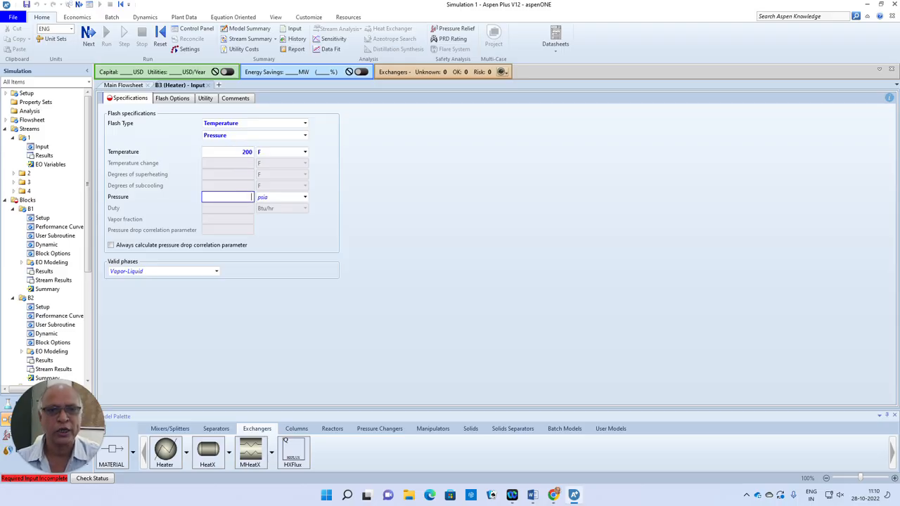
left_click(404, 249)
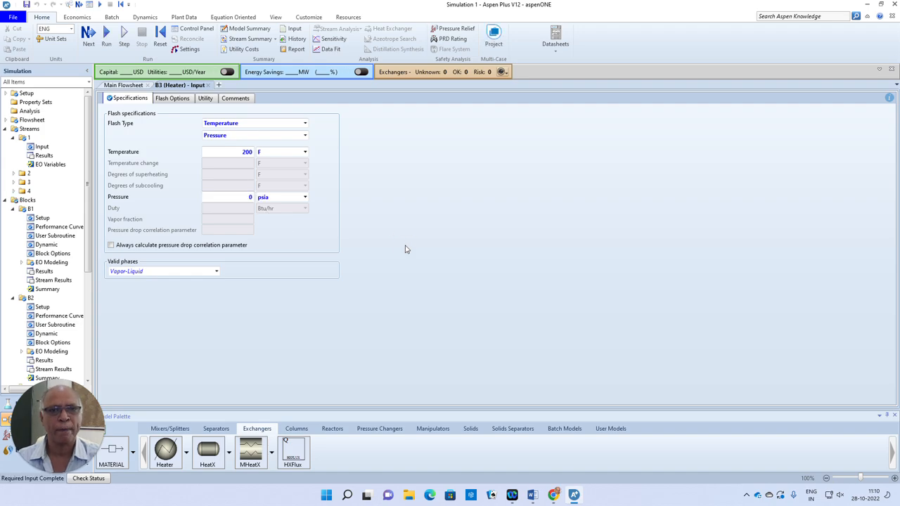
Run the simulation with the completed inputs.
mouse_move(47, 461)
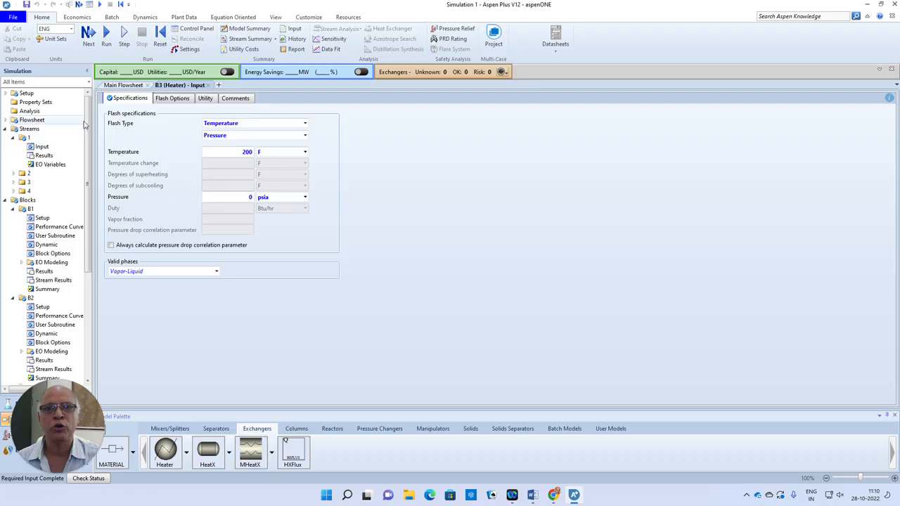
left_click(88, 33)
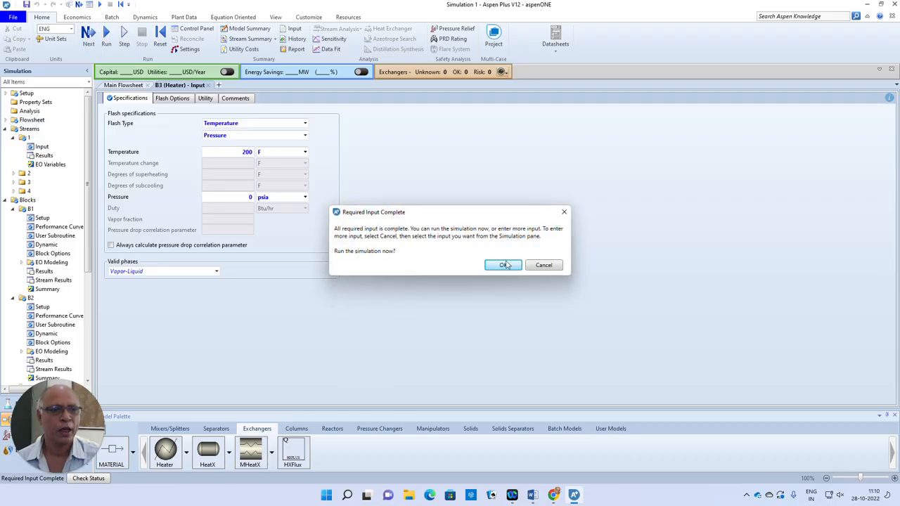
left_click(509, 263)
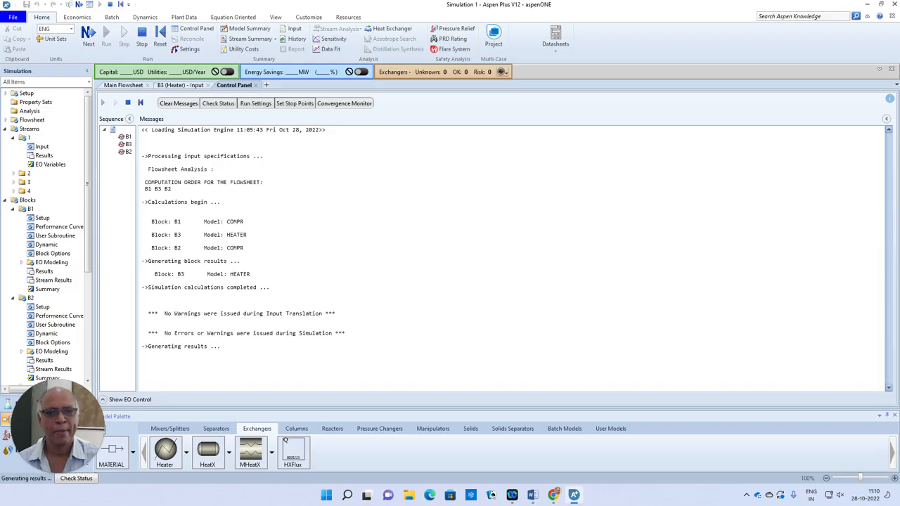
Return to the main flowsheet and open the results of outlet stream 4 to check its temperature and pressure.
left_click(137, 87)
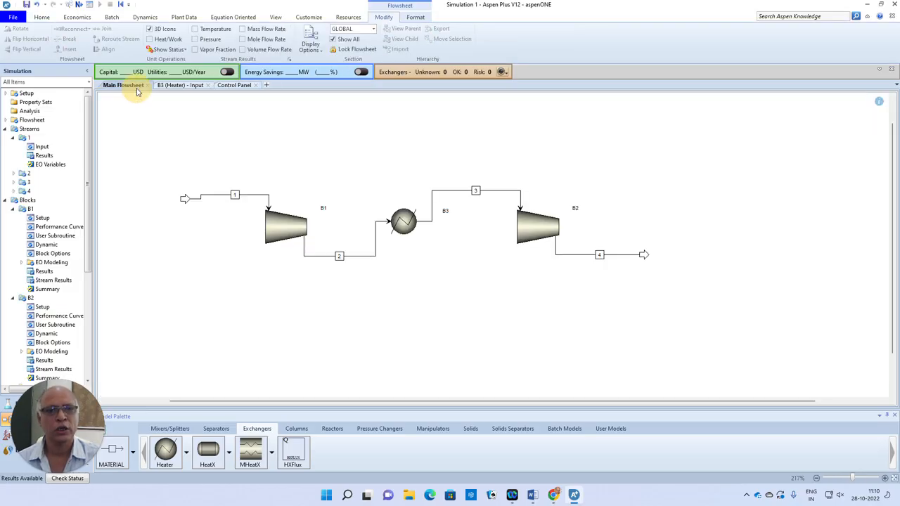
left_click(628, 256)
double_click(629, 257)
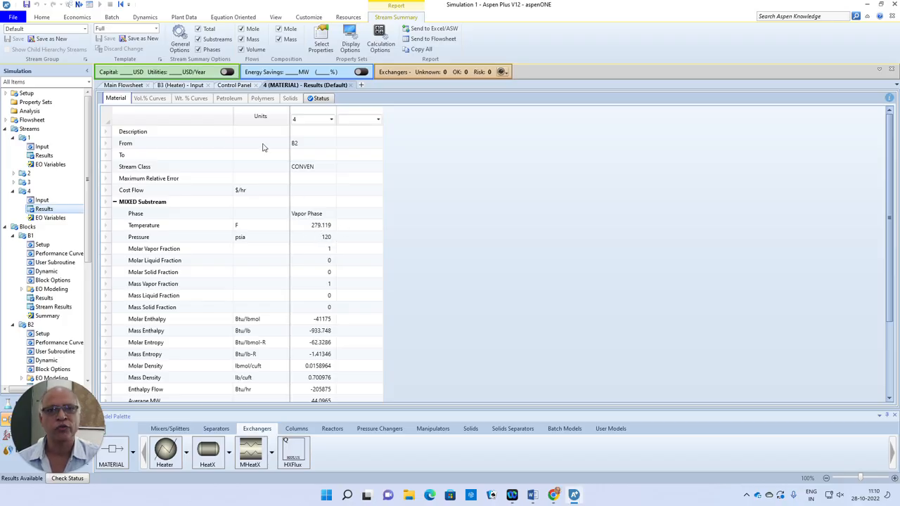
Open compressor B1's stream results from the flowsheet to compare its inlet and outlet conditions.
left_click(123, 85)
left_click(289, 232)
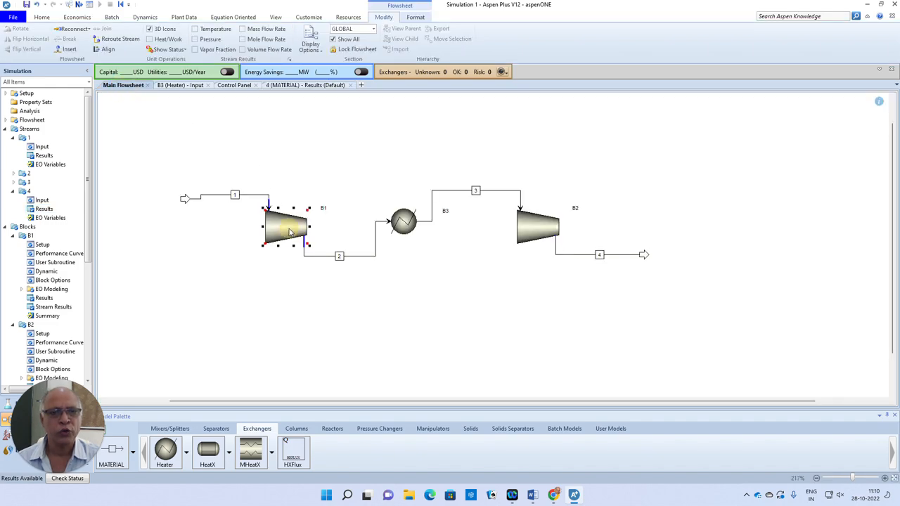
right_click(290, 230)
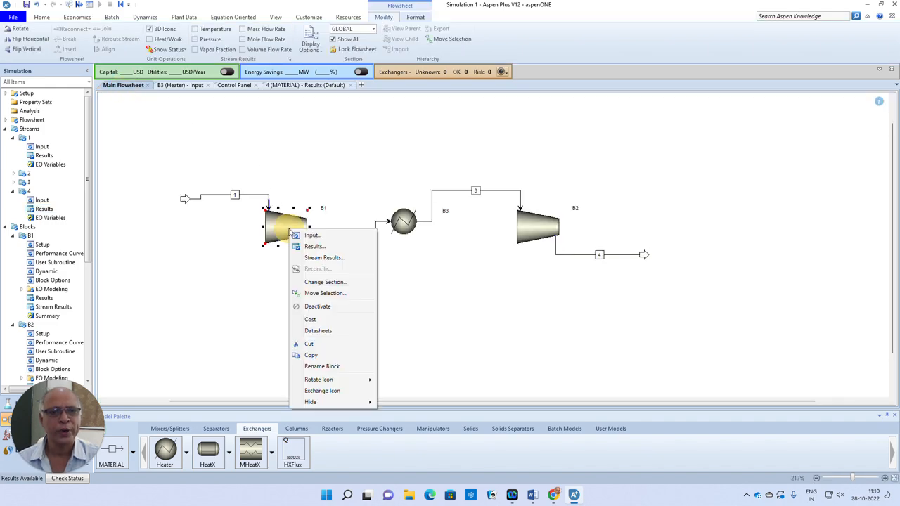
left_click(323, 257)
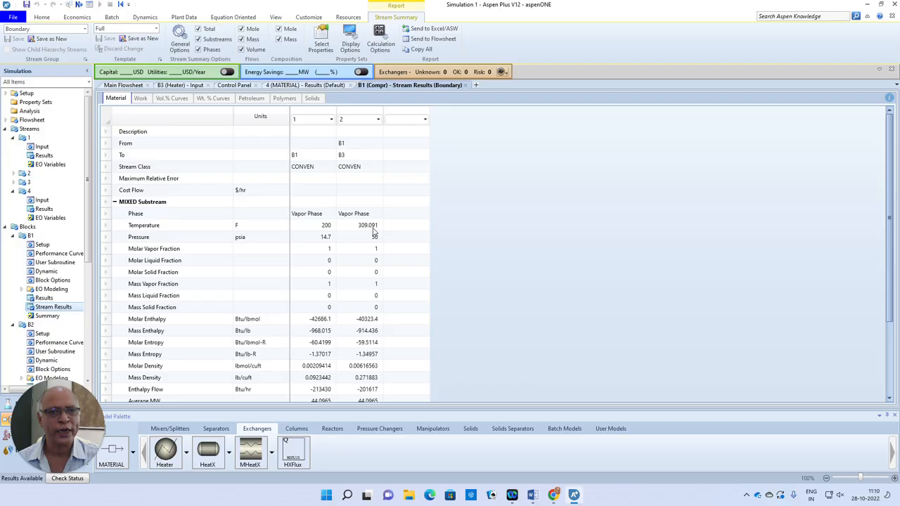
Open compressor B1's block results from the flowsheet to check its net work required.
left_click(134, 86)
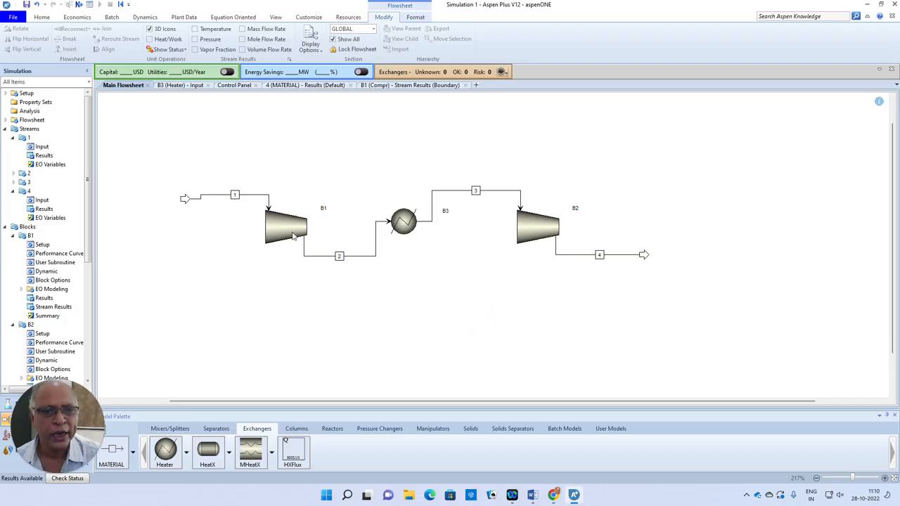
right_click(289, 230)
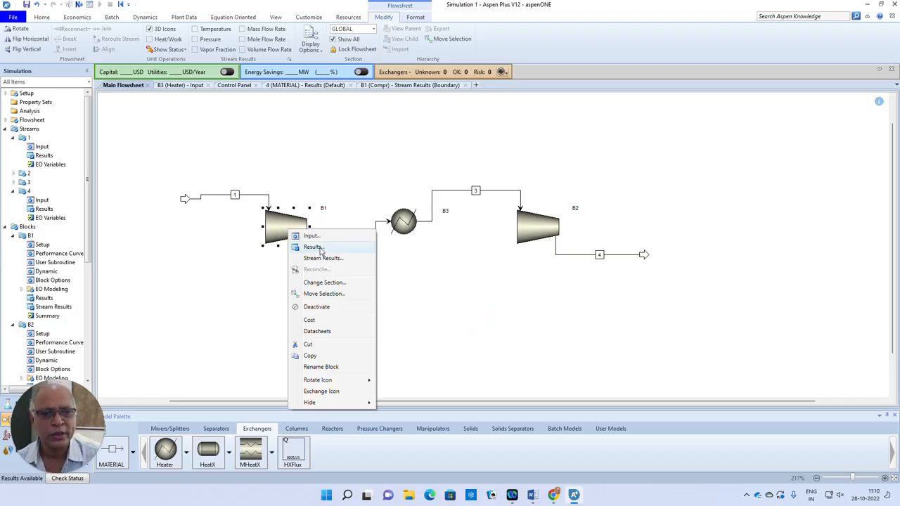
left_click(320, 248)
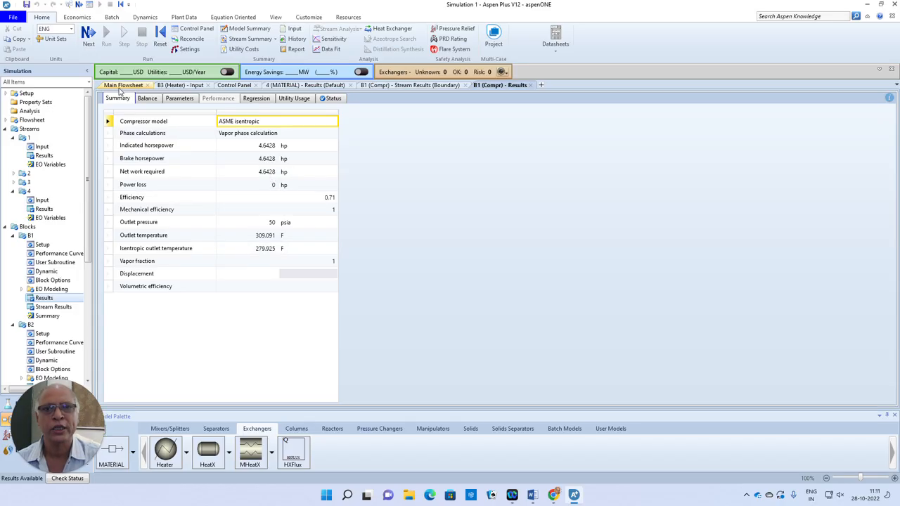
Open compressor B2's block results from the flowsheet to check its net work required.
left_click(128, 86)
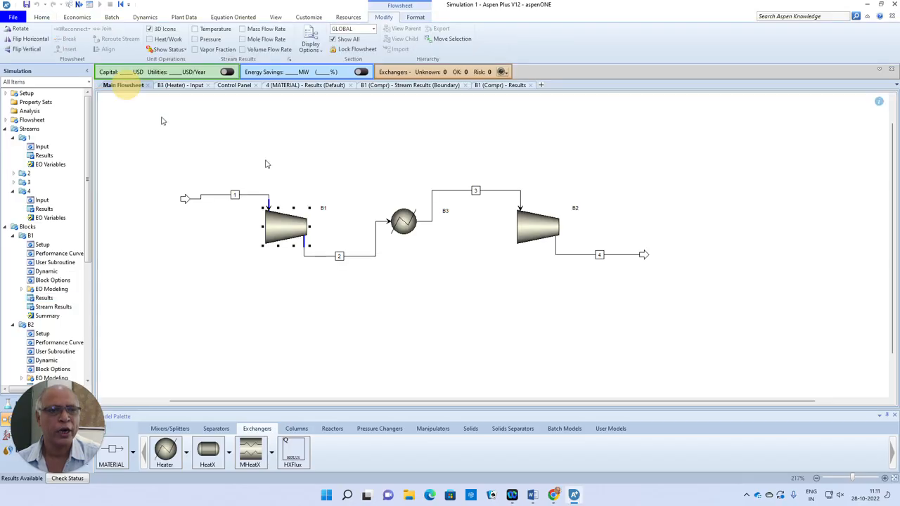
right_click(531, 231)
left_click(552, 245)
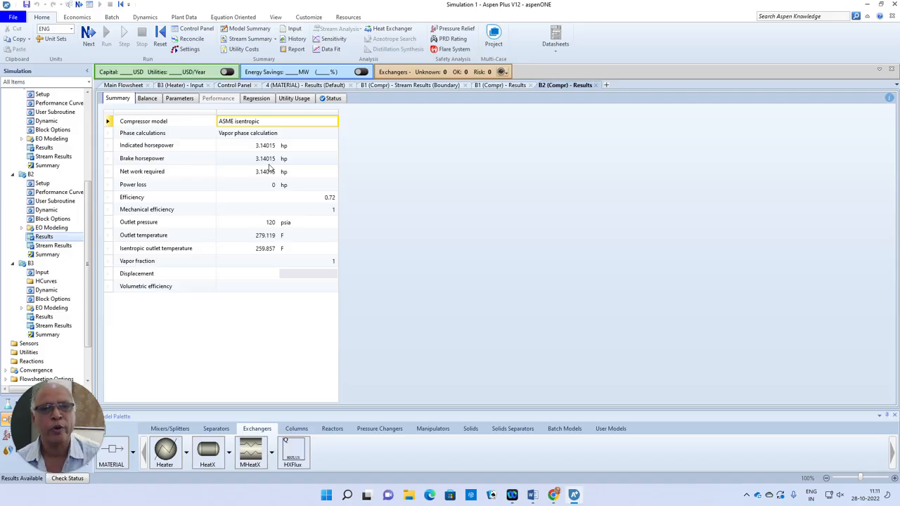
left_click(420, 187)
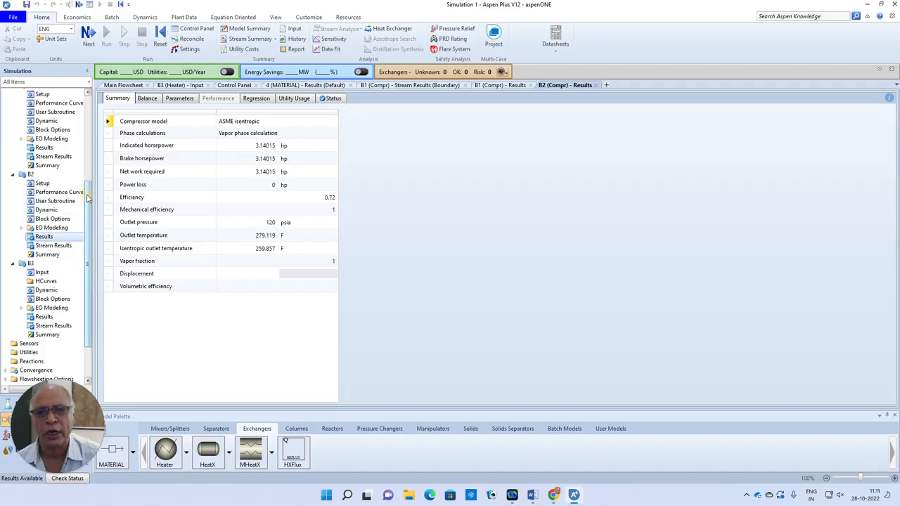
Create a new optimization under Model Analysis Tools, accepting the proposed ID.
scroll(85, 248, "down", 2)
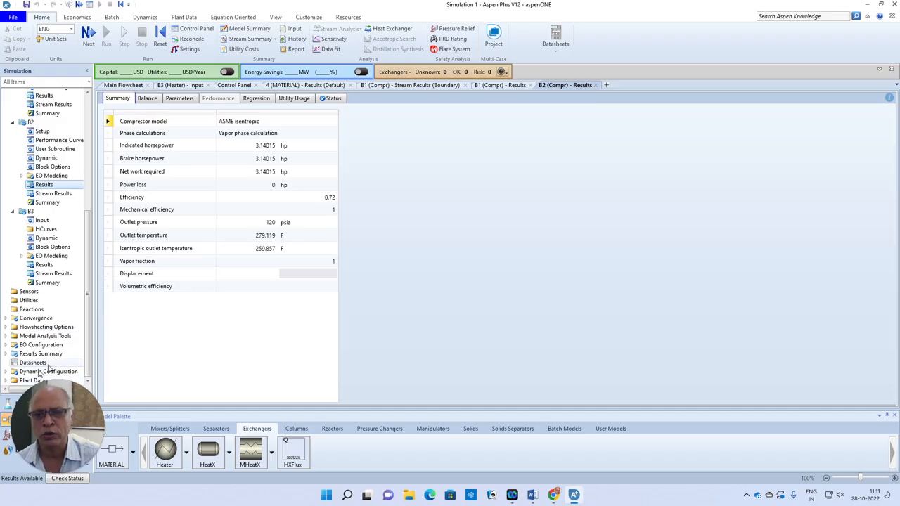
left_click(6, 337)
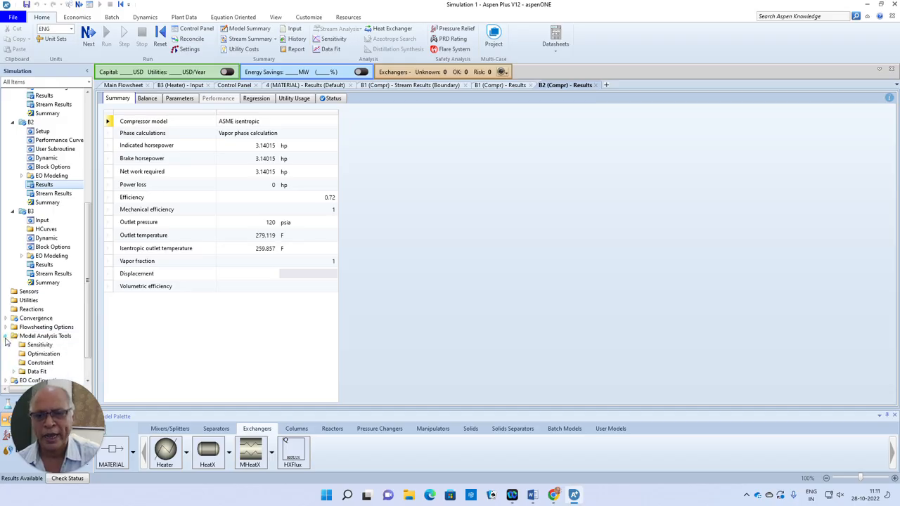
left_click(38, 353)
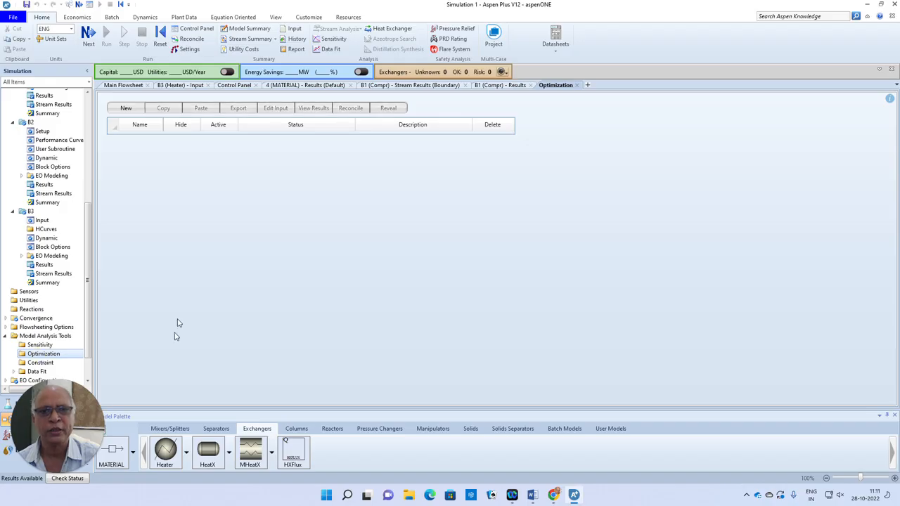
left_click(125, 109)
left_click(447, 259)
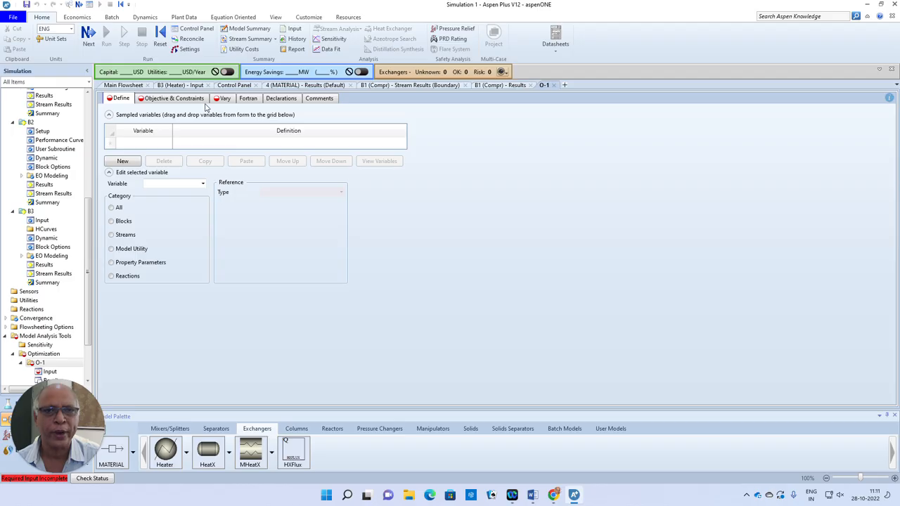
Define sampled variable NETW1 as a Block-Var reference to the NET-WORK variable of block B1.
left_click(141, 149)
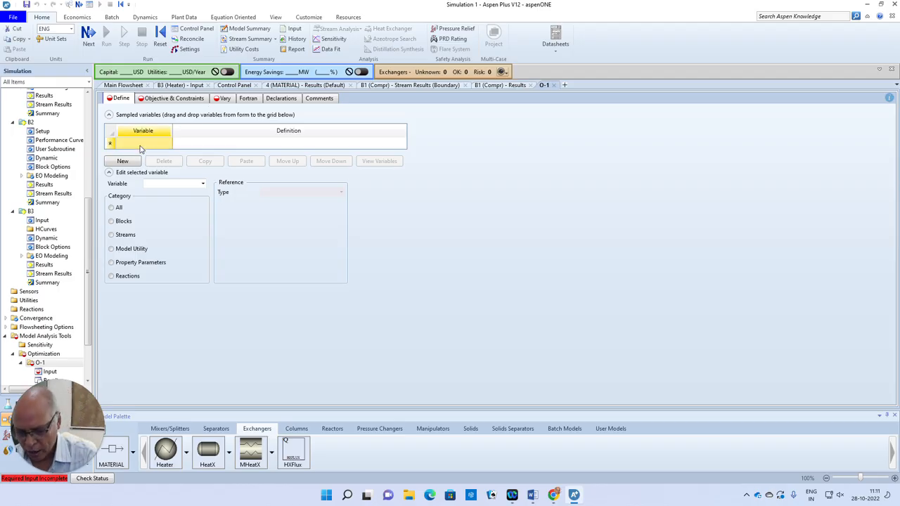
type("NETW1")
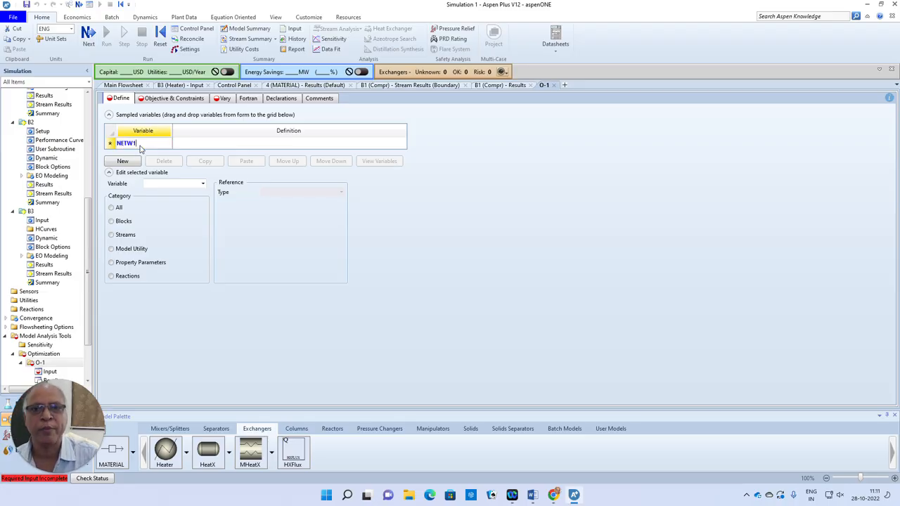
left_click(111, 225)
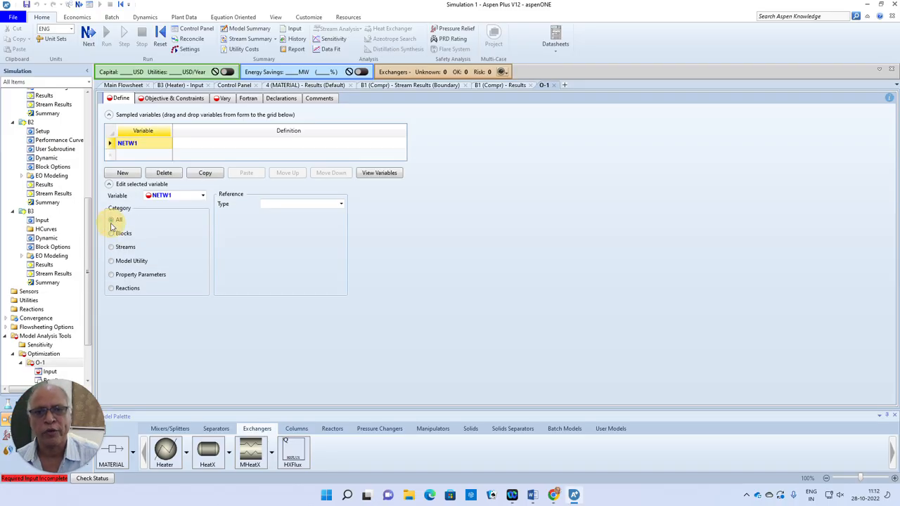
left_click(341, 204)
left_click(288, 248)
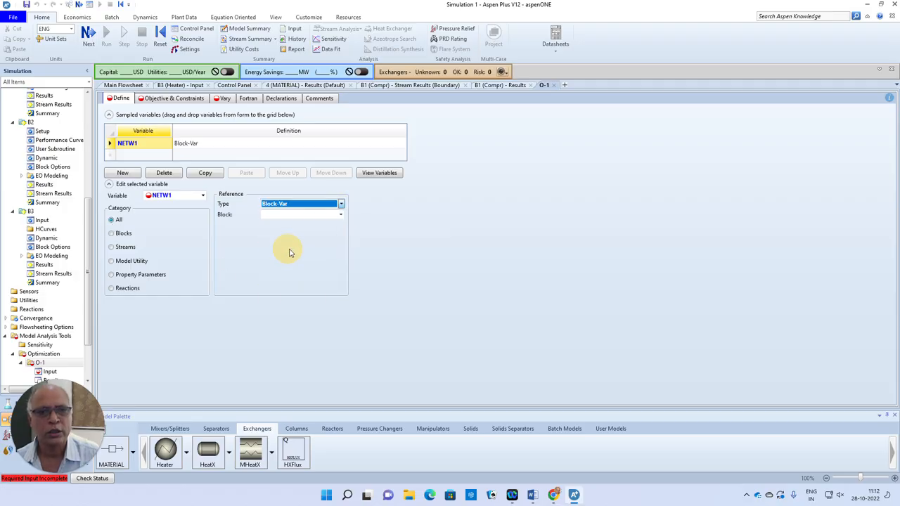
left_click(340, 214)
left_click(274, 224)
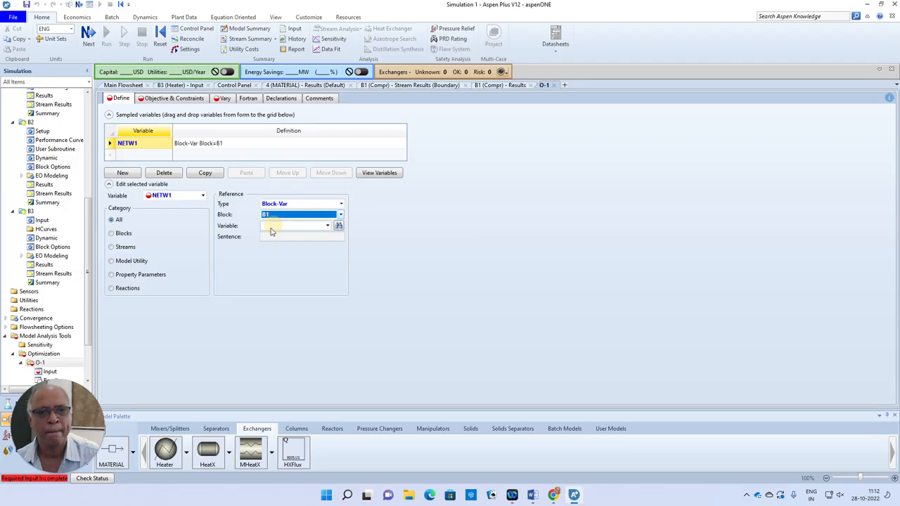
left_click(327, 226)
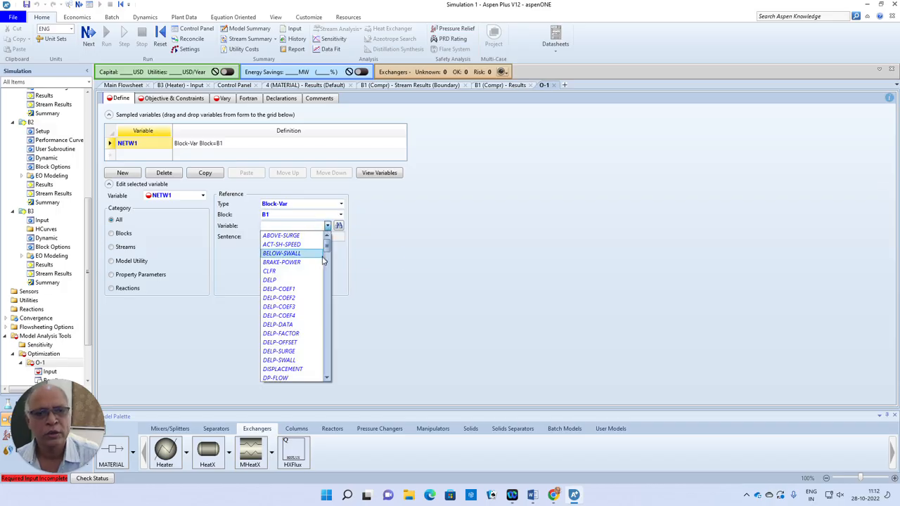
left_click_drag(326, 247, 325, 308)
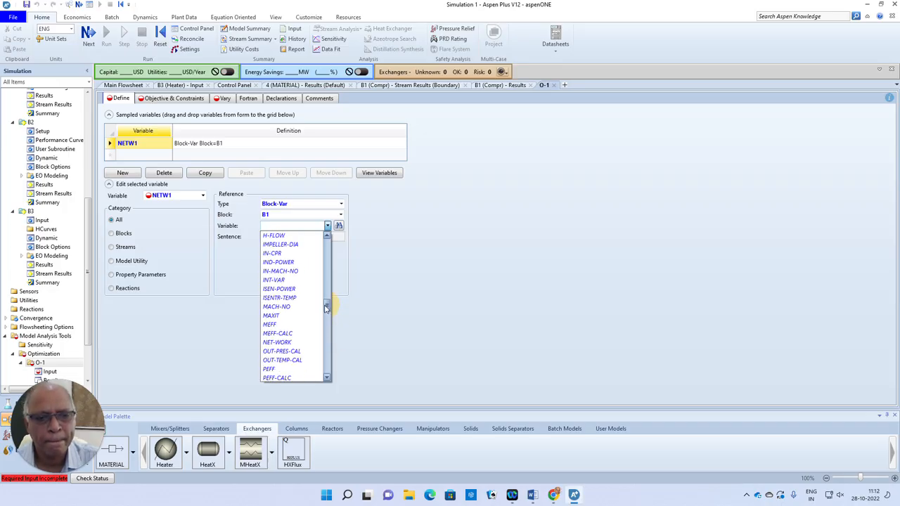
left_click(288, 343)
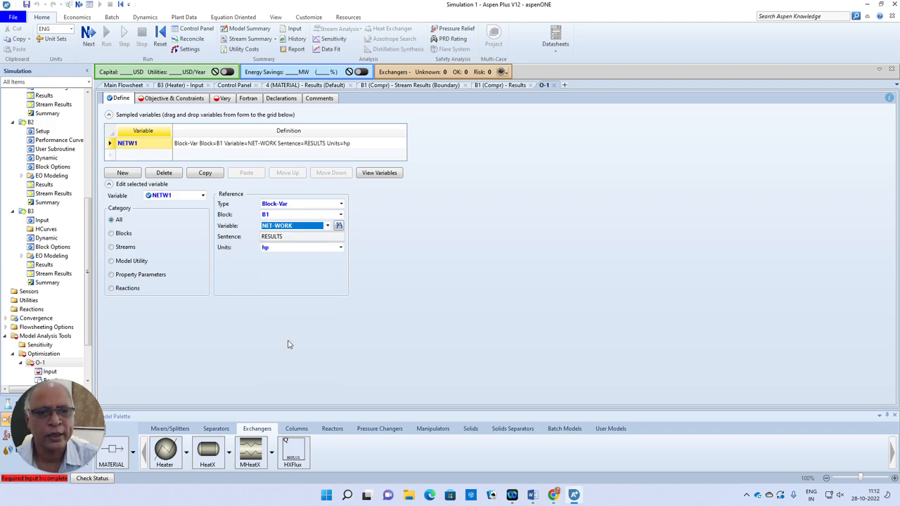
Add a second sampled variable named NETW2 and set its reference type to Block-Var.
left_click(129, 159)
type("NETW2")
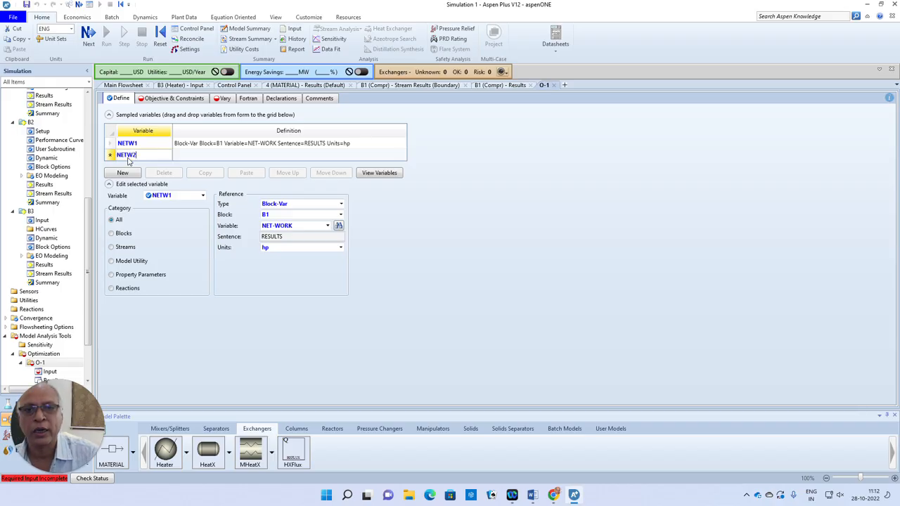
left_click(109, 155)
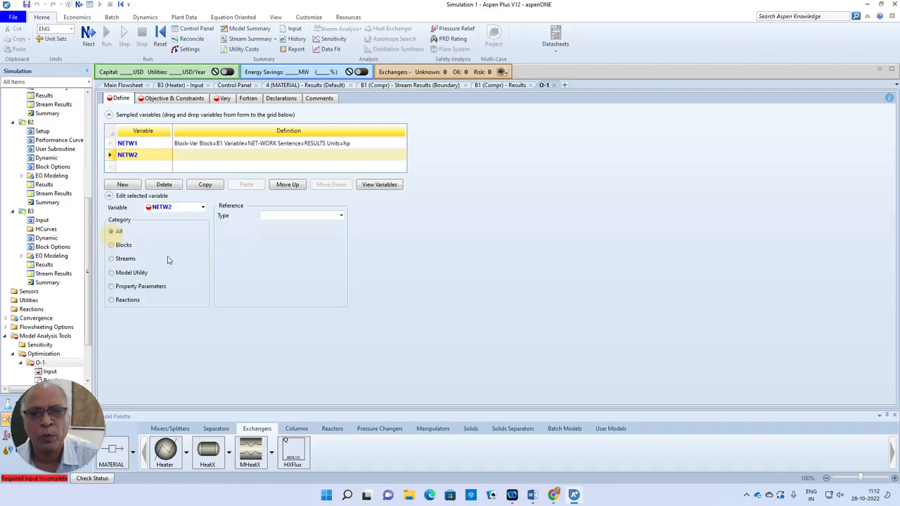
left_click(341, 216)
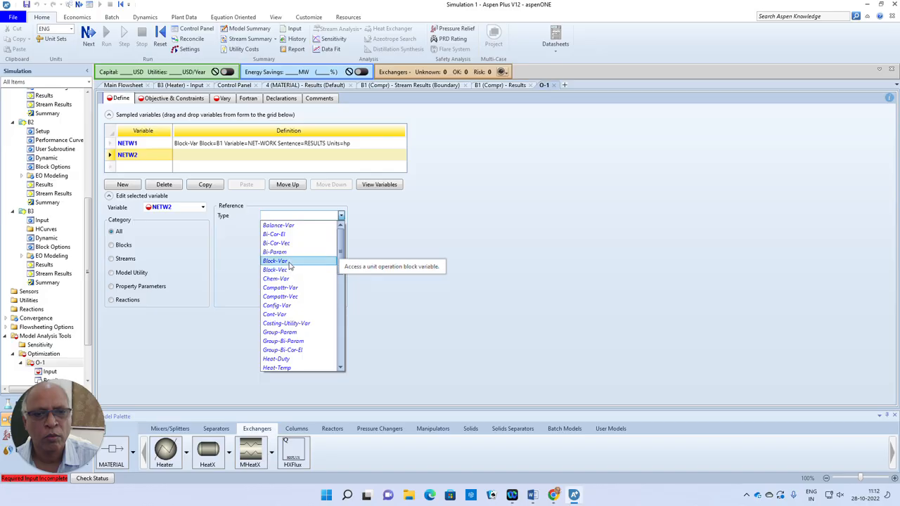
left_click(291, 261)
left_click(340, 228)
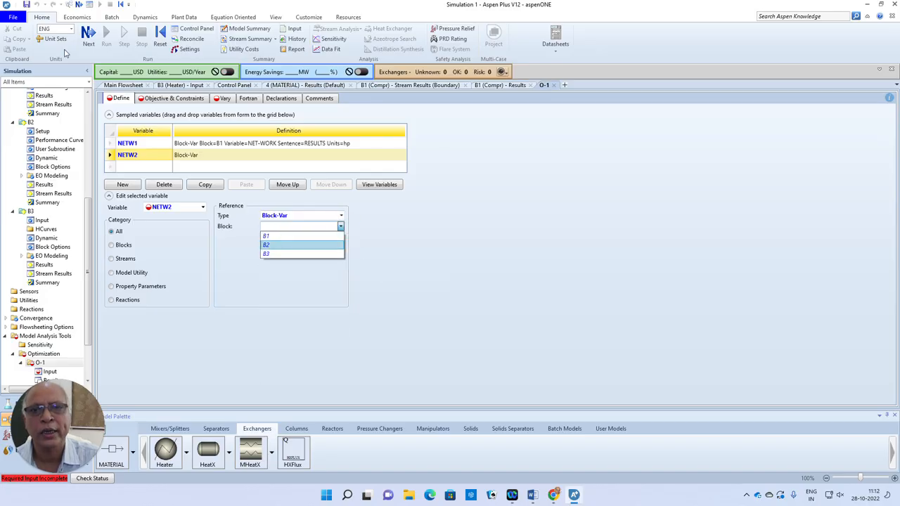
Check the main flowsheet for the second compressor's block name, and return to optimization O-1.
left_click(123, 87)
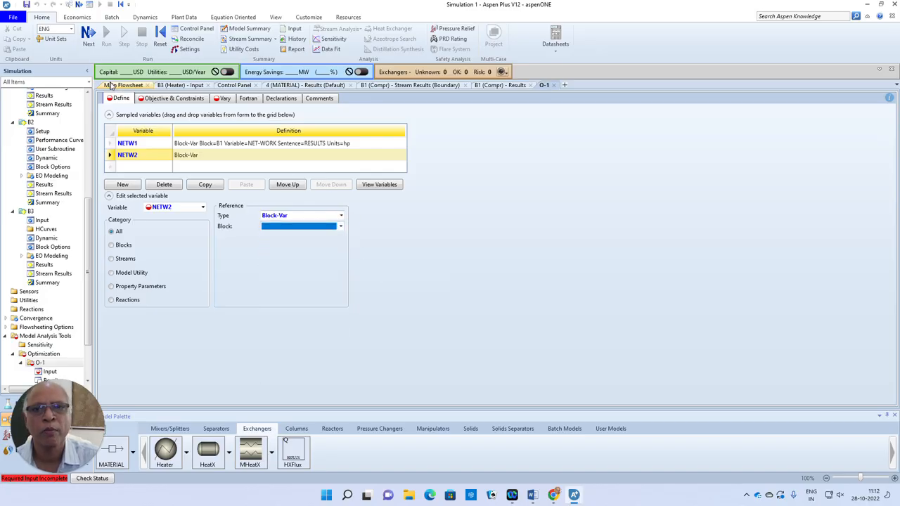
left_click(112, 85)
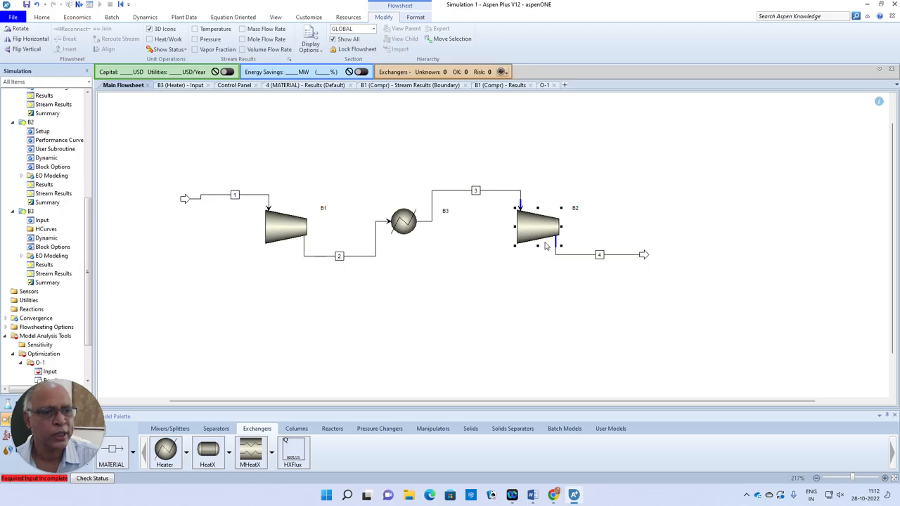
left_click(503, 85)
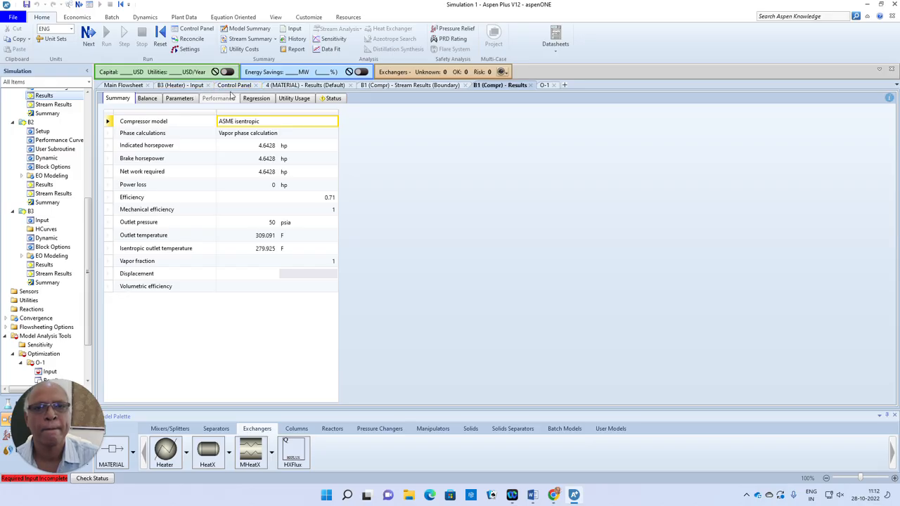
left_click(544, 85)
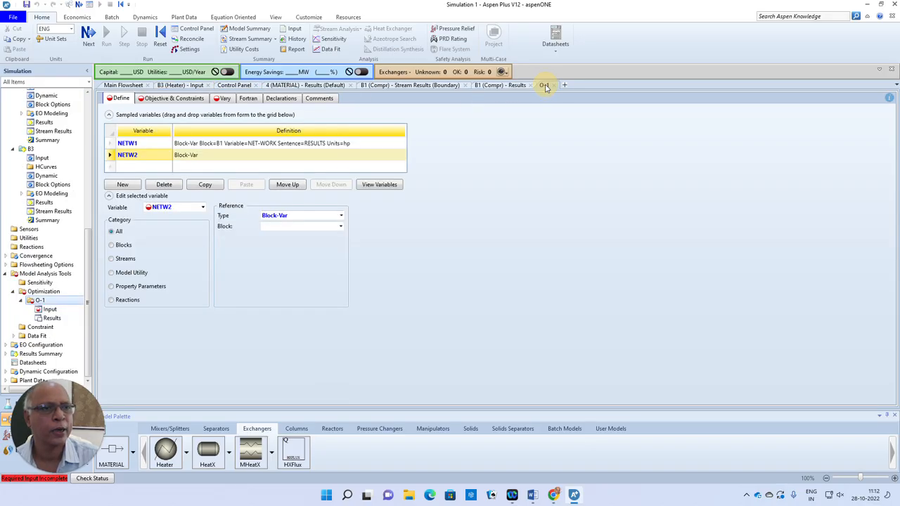
Complete NETW2's definition by referencing block B2 and its NET-WORK variable.
left_click(339, 227)
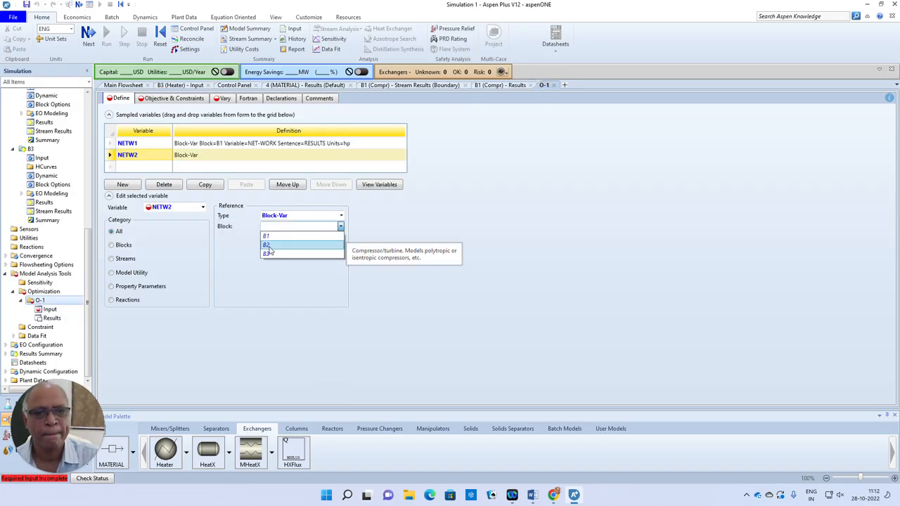
left_click(330, 244)
left_click(327, 237)
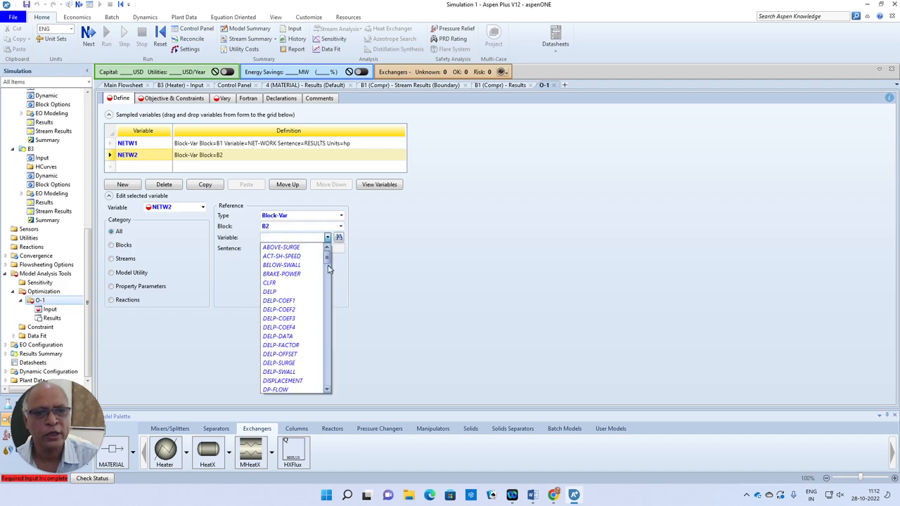
scroll(329, 281, "down", 5)
left_click_drag(329, 289, 320, 325)
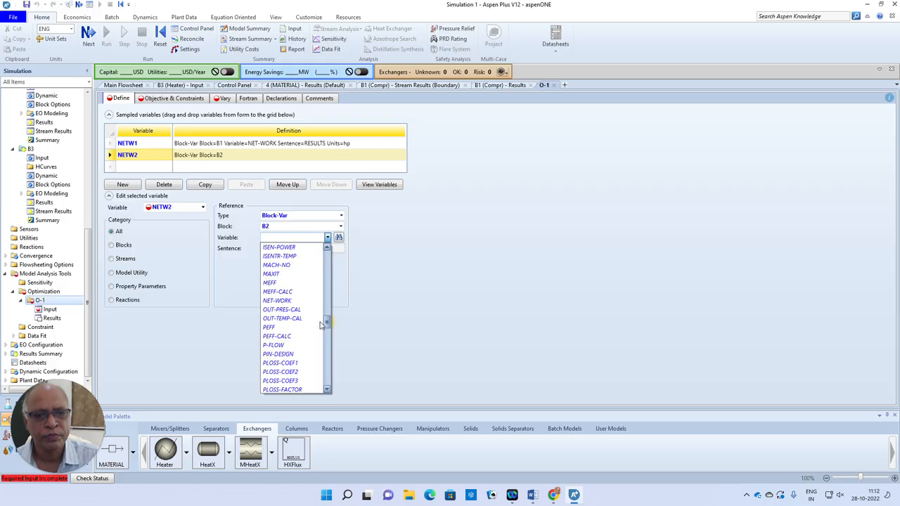
left_click(284, 302)
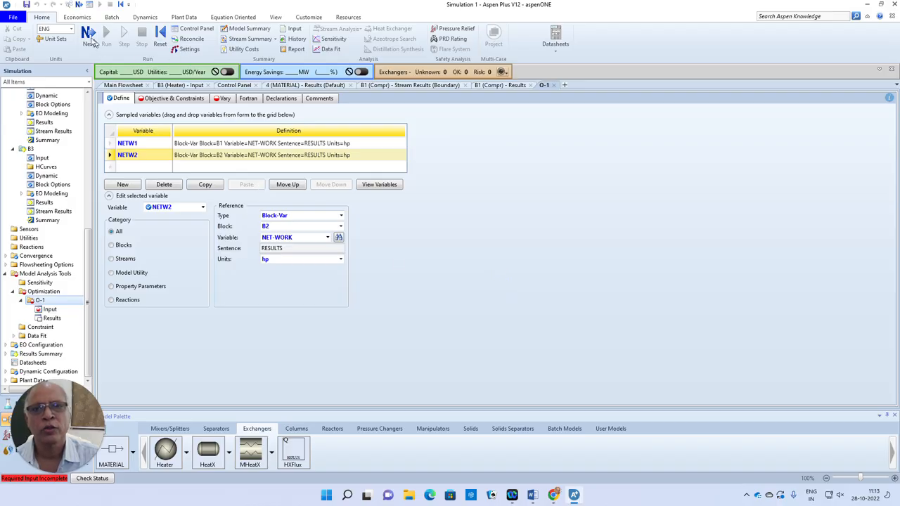
Set the optimization objective to minimize NETW1 + NETW2.
left_click(88, 35)
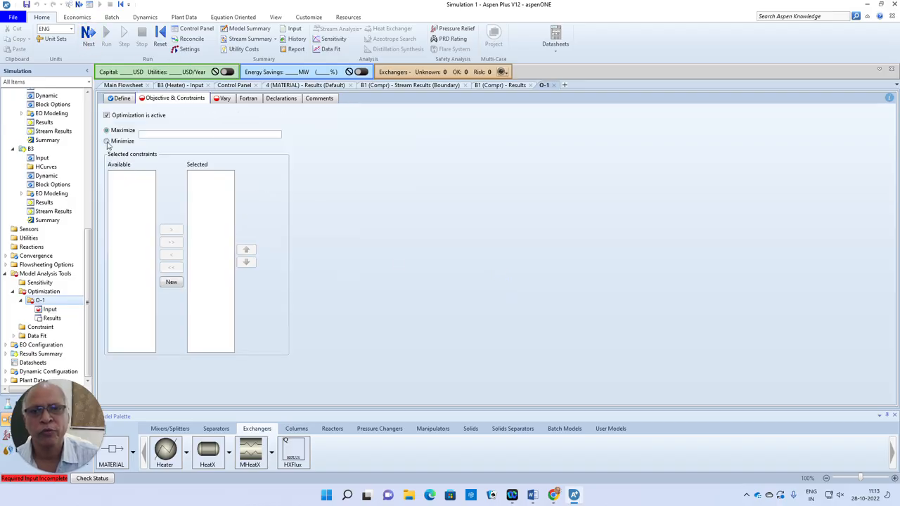
left_click(107, 142)
left_click(150, 134)
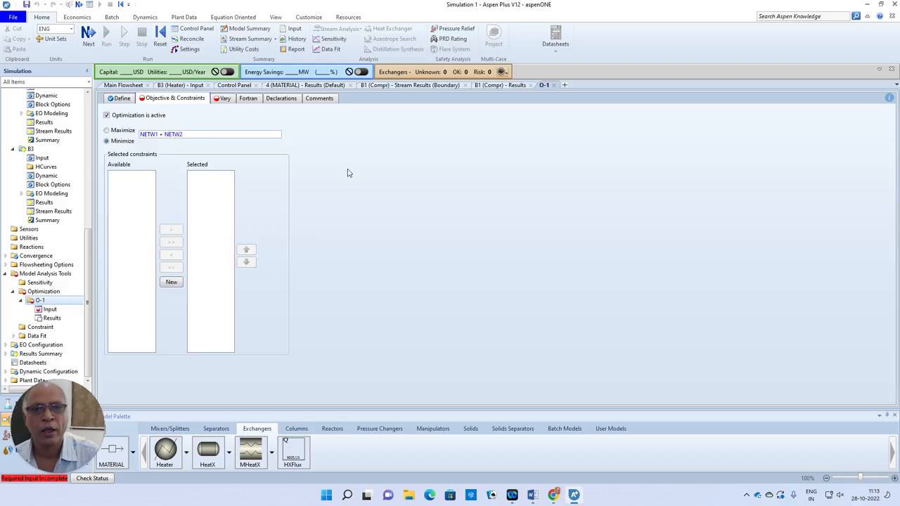
left_click(450, 217)
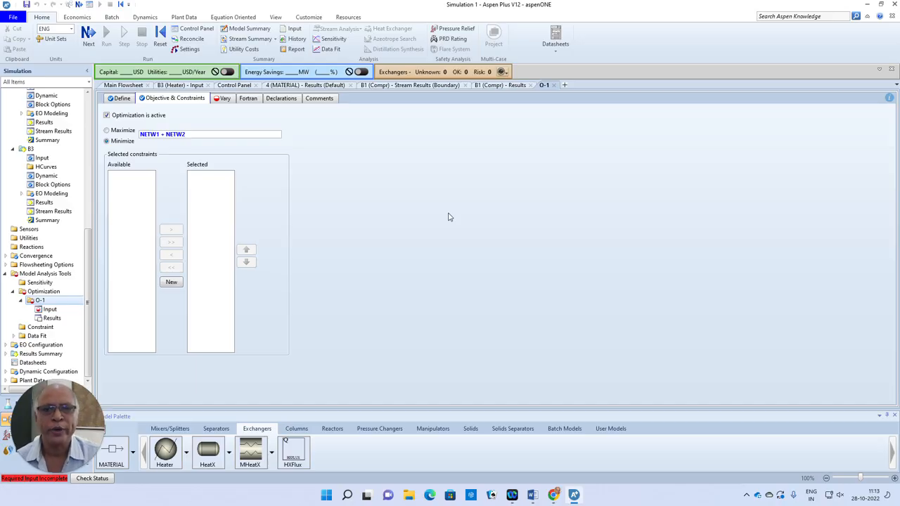
Add a manipulated variable of type Block-Var that varies the specified outlet pressure PRES of block B1.
left_click(88, 33)
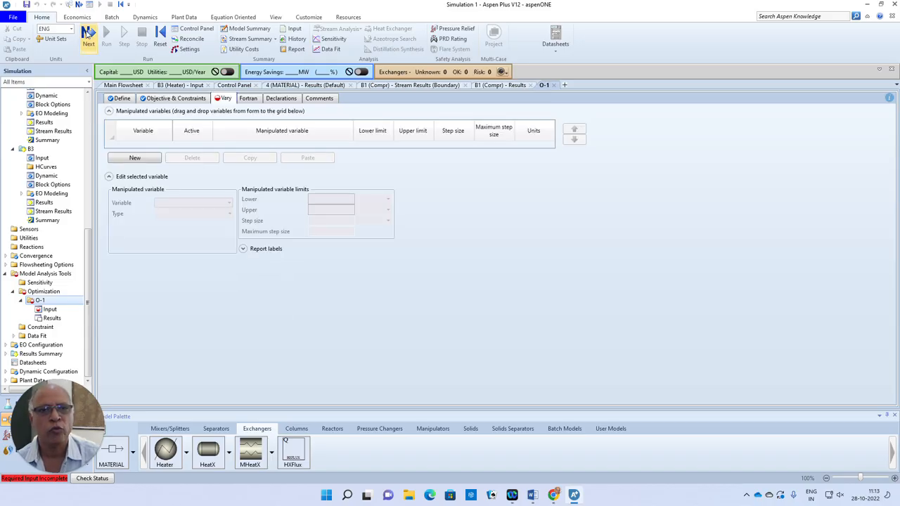
left_click(135, 158)
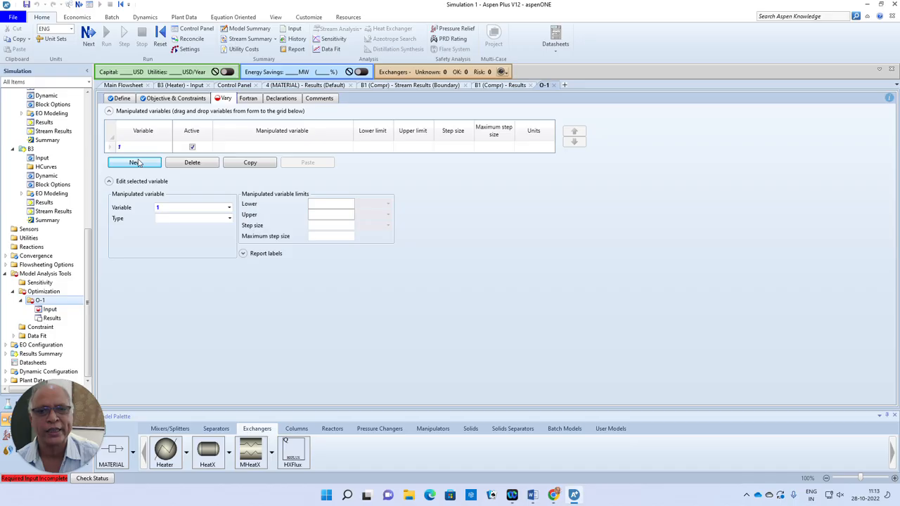
left_click(229, 218)
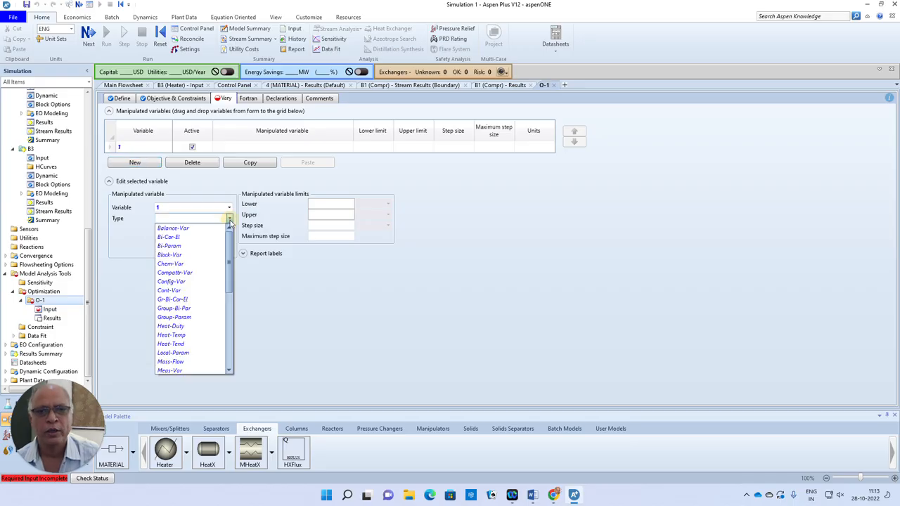
left_click(170, 255)
left_click(231, 229)
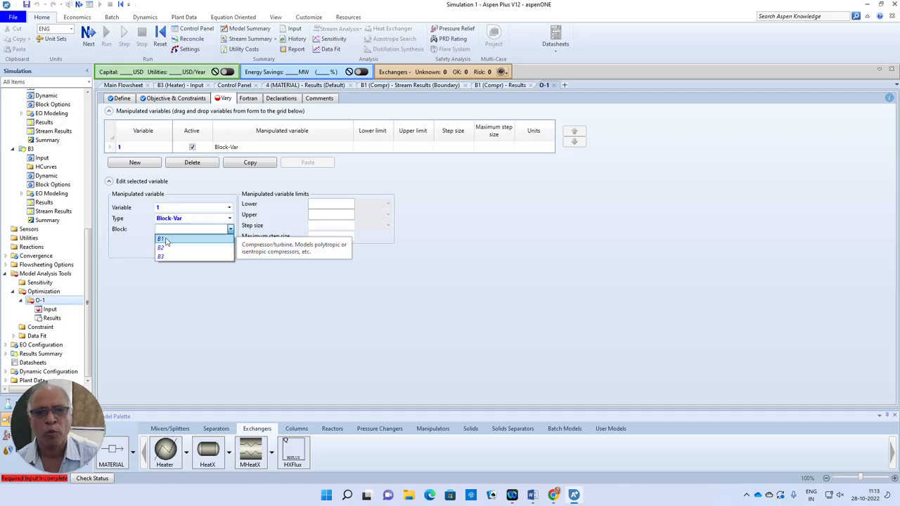
left_click(166, 241)
left_click(218, 240)
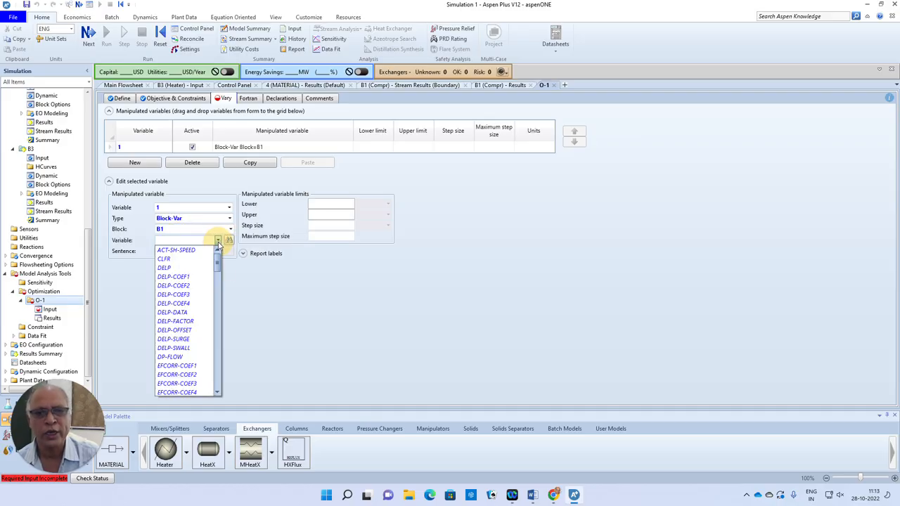
left_click_drag(217, 265, 217, 357)
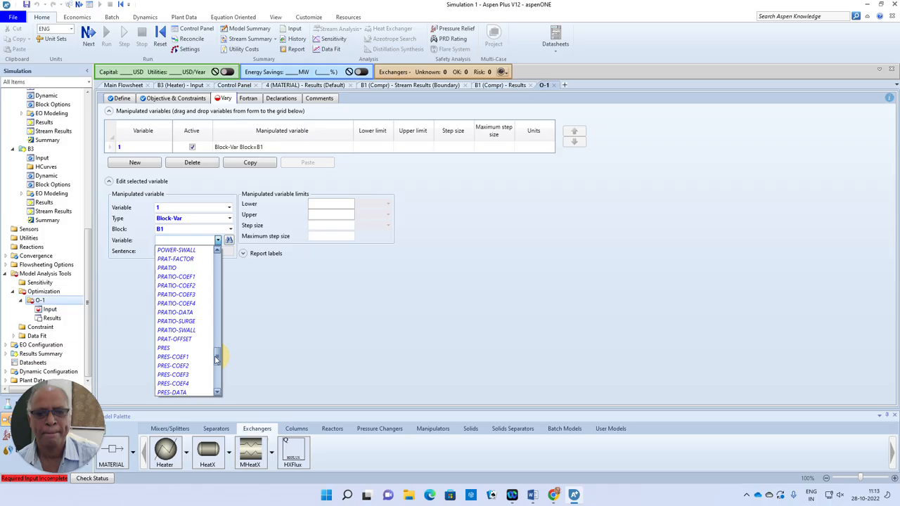
left_click(165, 349)
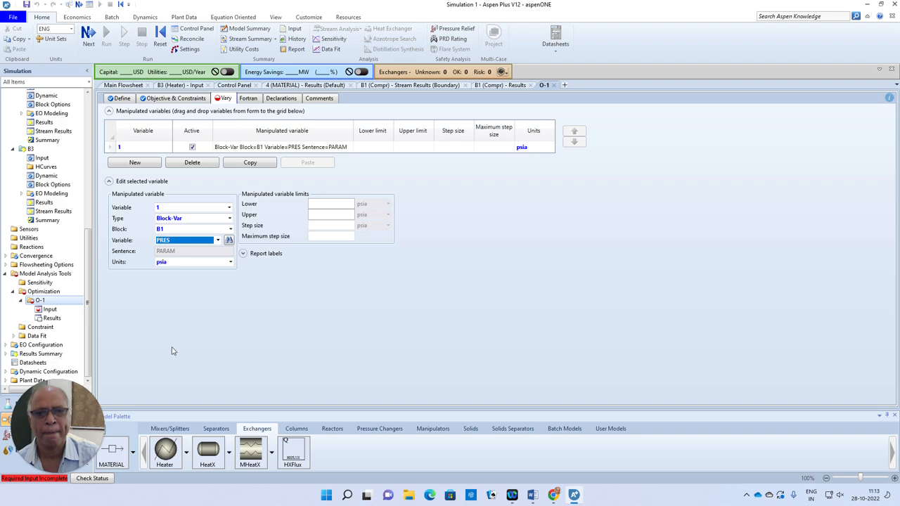
Limit the manipulated pressure to between 20 and 120 psia, and return to the main flowsheet.
left_click(332, 204)
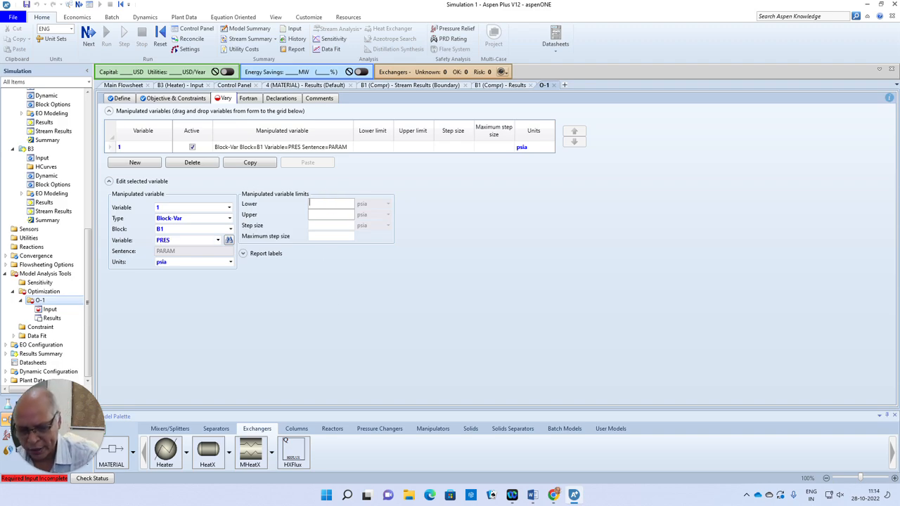
type("20")
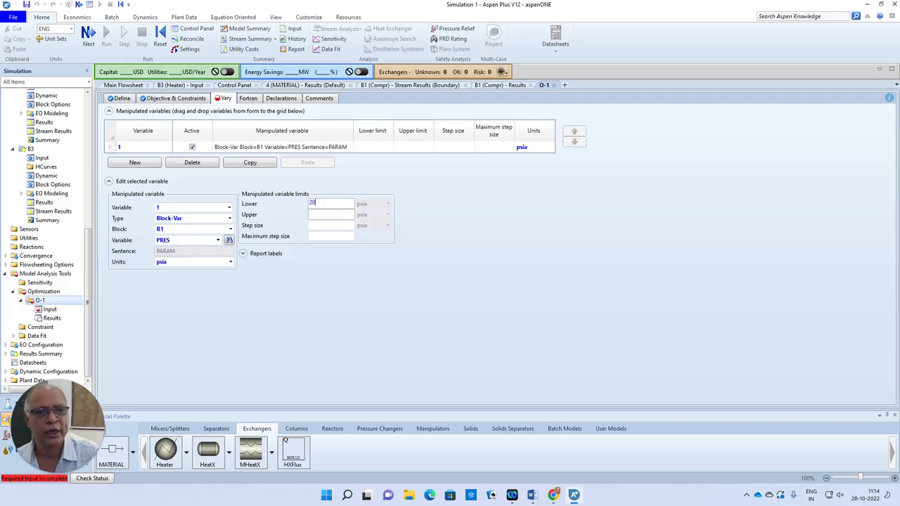
key("Tab")
type("12")
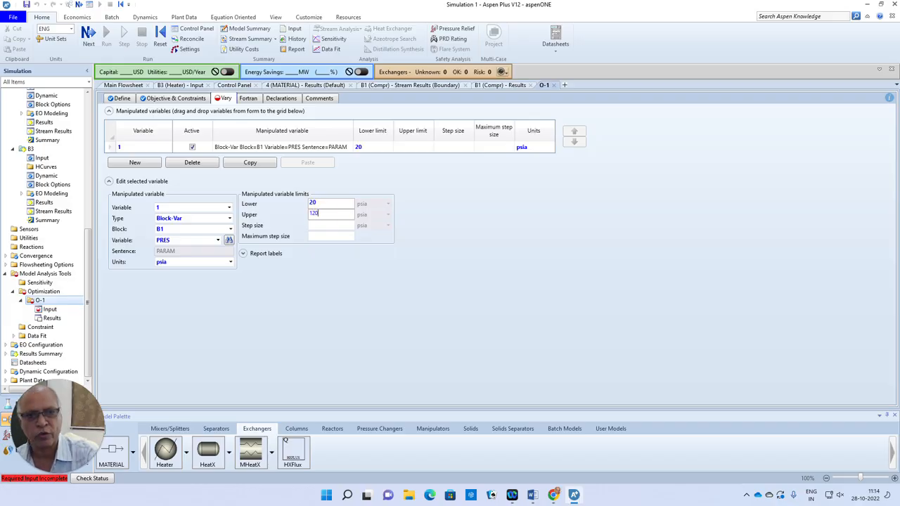
type("0")
left_click(392, 283)
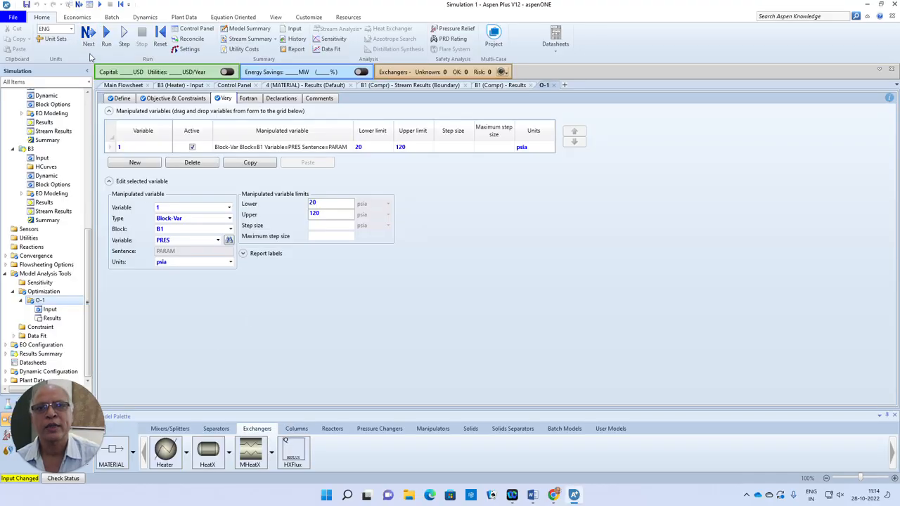
left_click(125, 87)
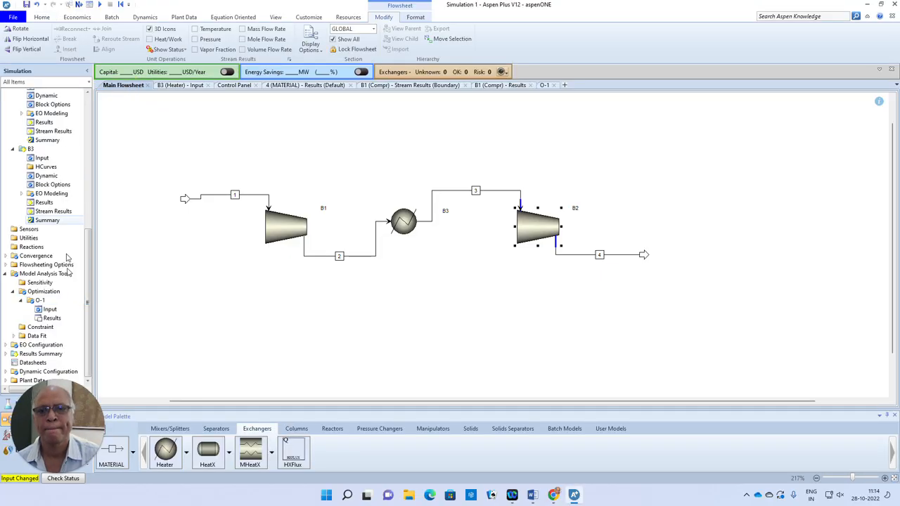
Run the simulation with the O-1 optimization and check the solver method in the run messages.
left_click(79, 4)
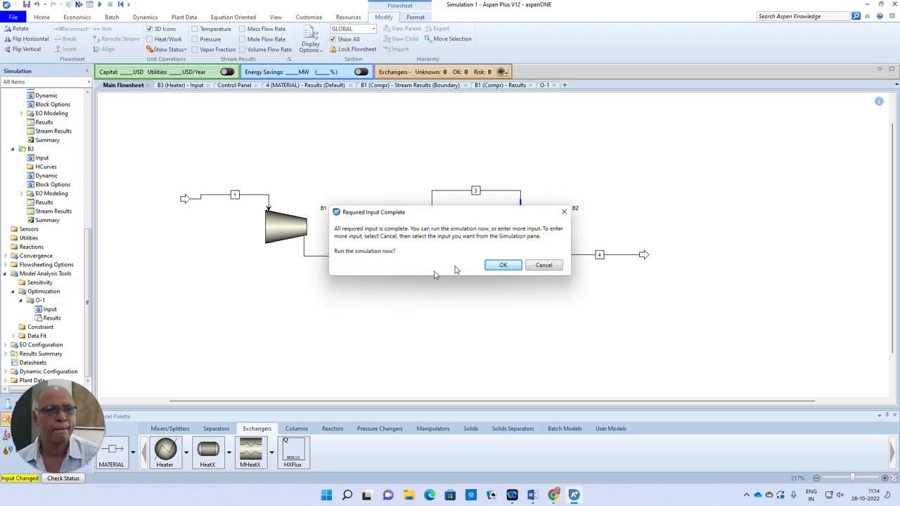
left_click(500, 265)
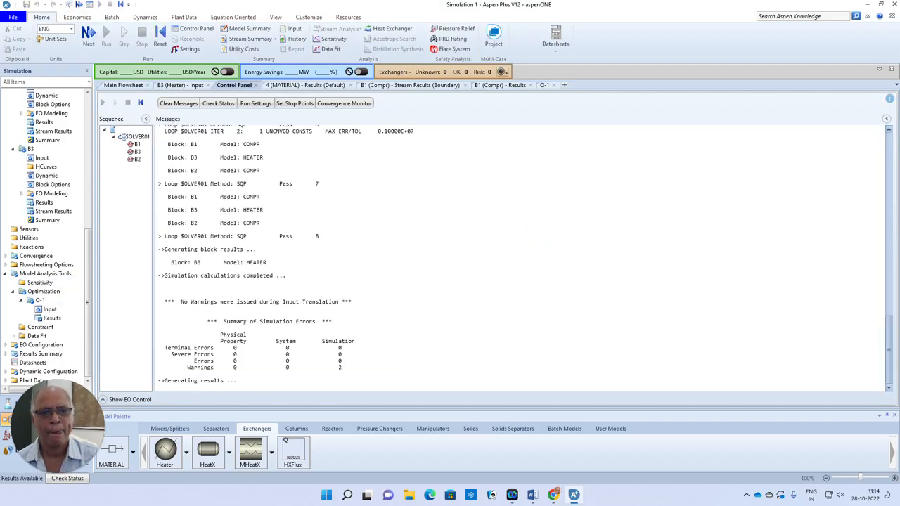
left_click_drag(234, 236, 250, 237)
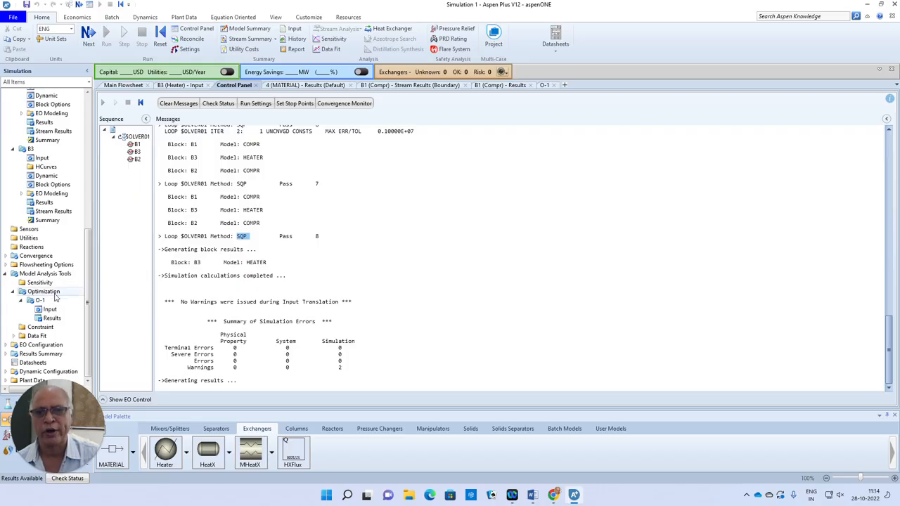
Review optimization O-1's summary and manipulated-variable results, and return to the main flowsheet.
left_click(51, 320)
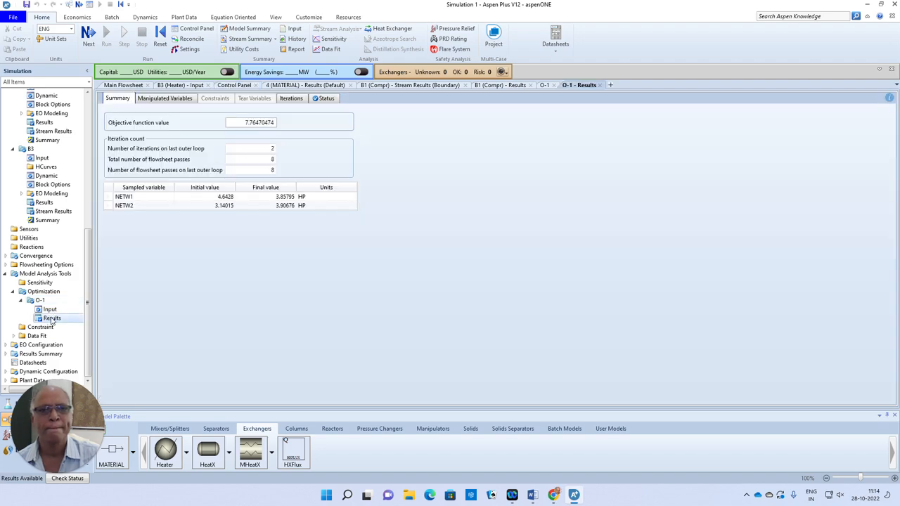
left_click(224, 196)
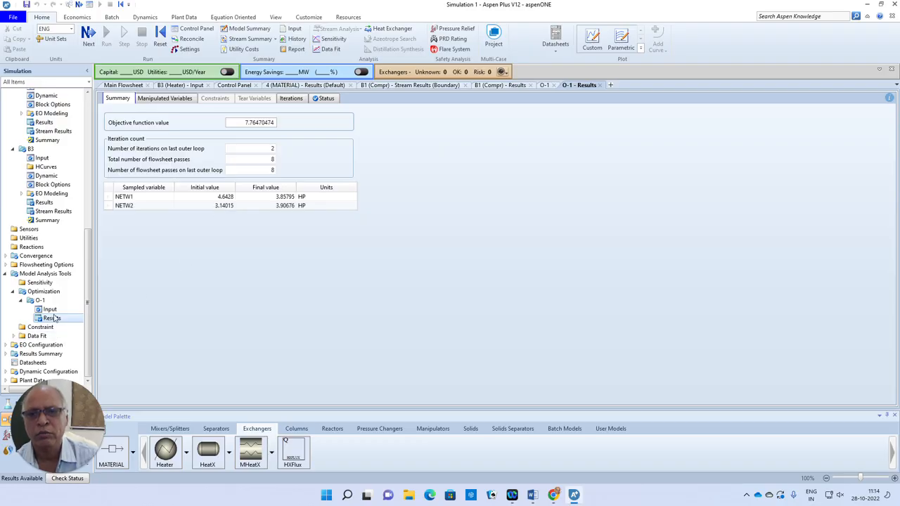
left_click(178, 100)
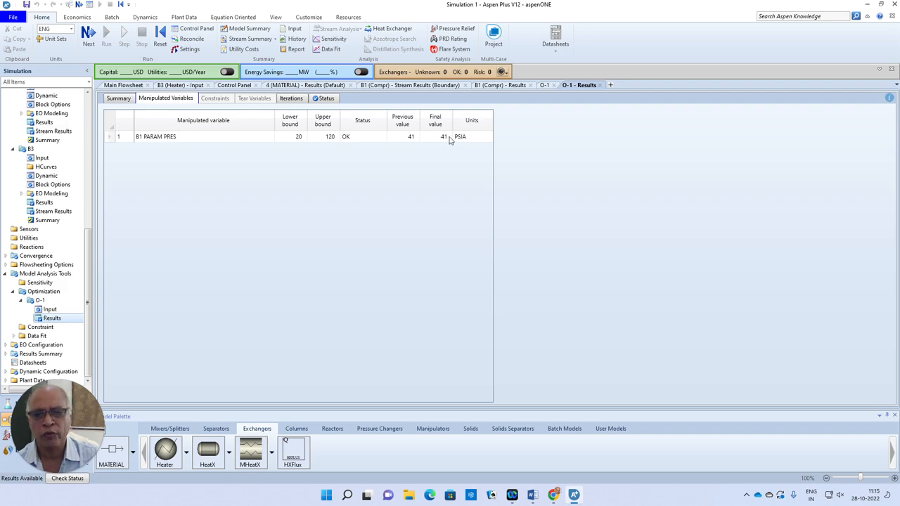
left_click(123, 85)
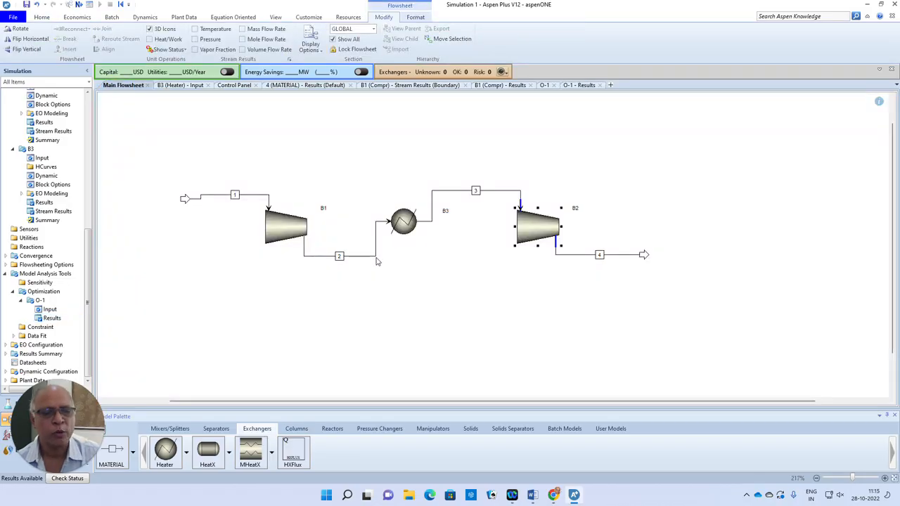